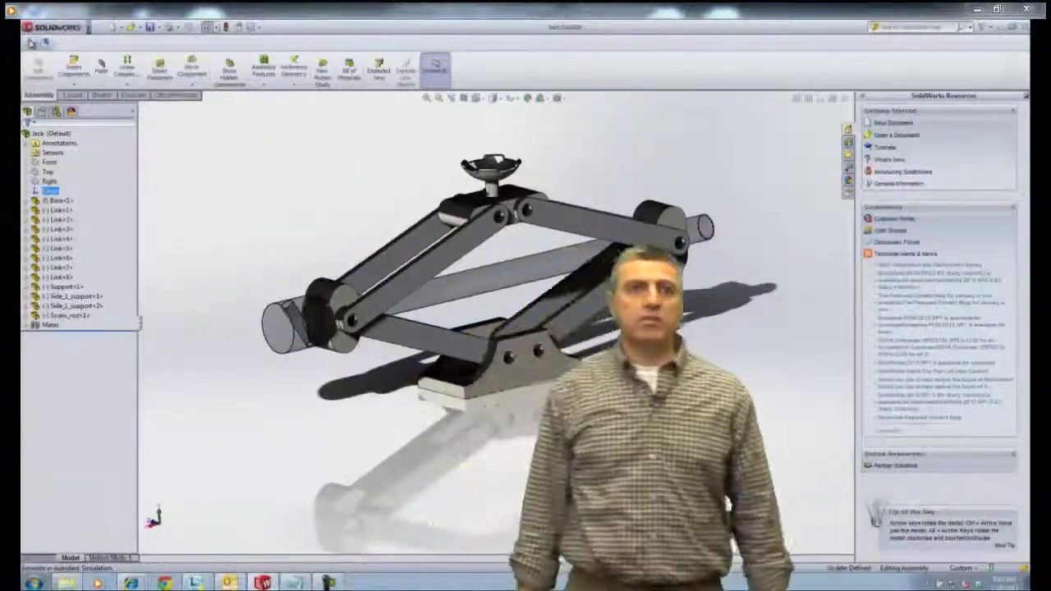
Step: Transfer the jack assembly from SolidWorks to Autodesk Simulation Multiphysics using the Static Stress with Linear Material Models analysis type
left_click(31, 43)
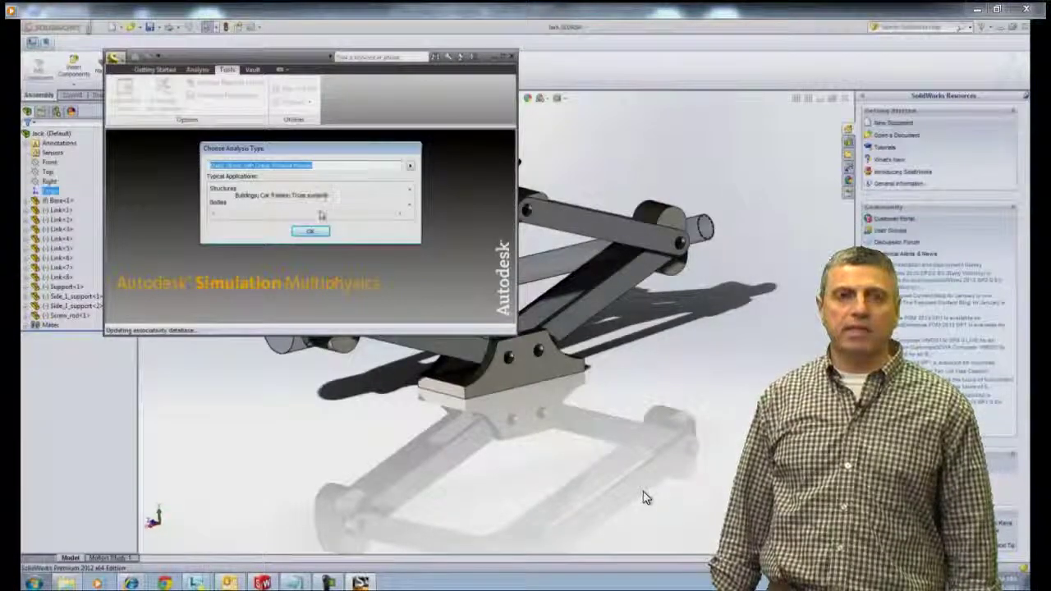
left_click(310, 230)
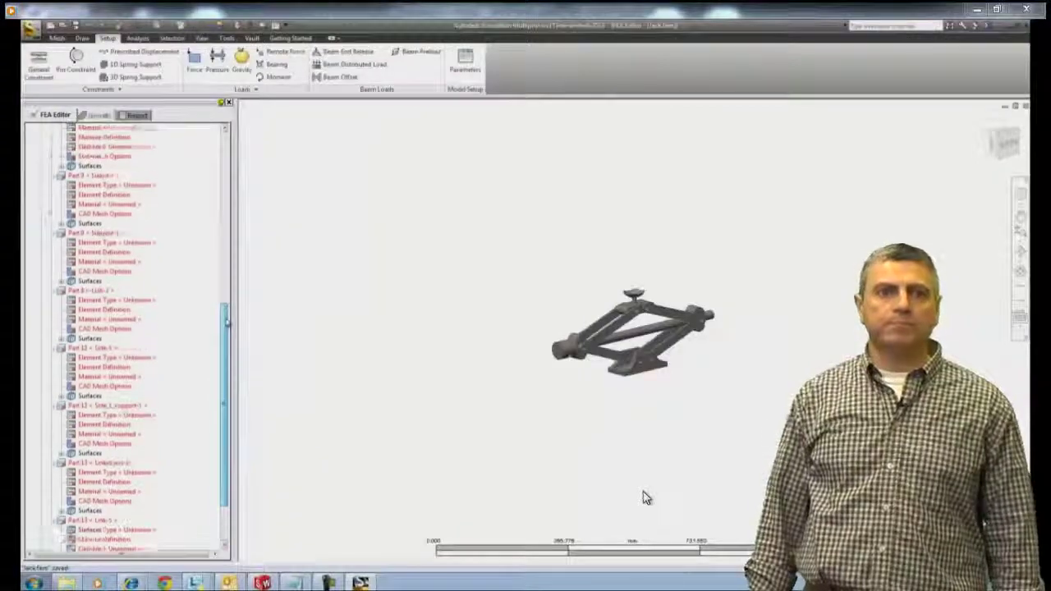
left_click_drag(226, 320, 251, 167)
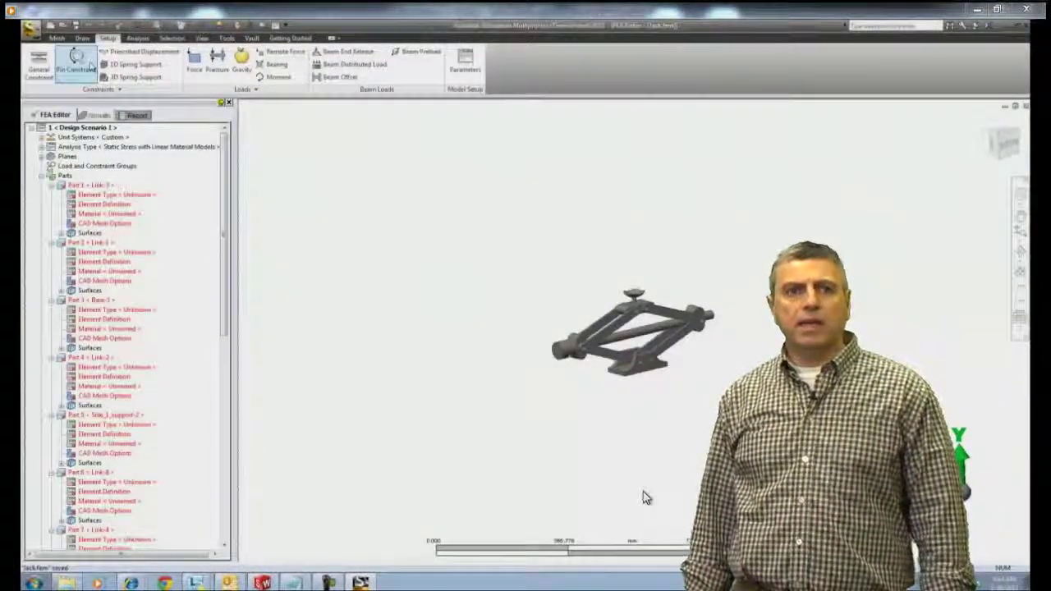
Step: Set the surface mesh size to 70 percent of automatic and generate the mesh for the jack model
left_click(60, 40)
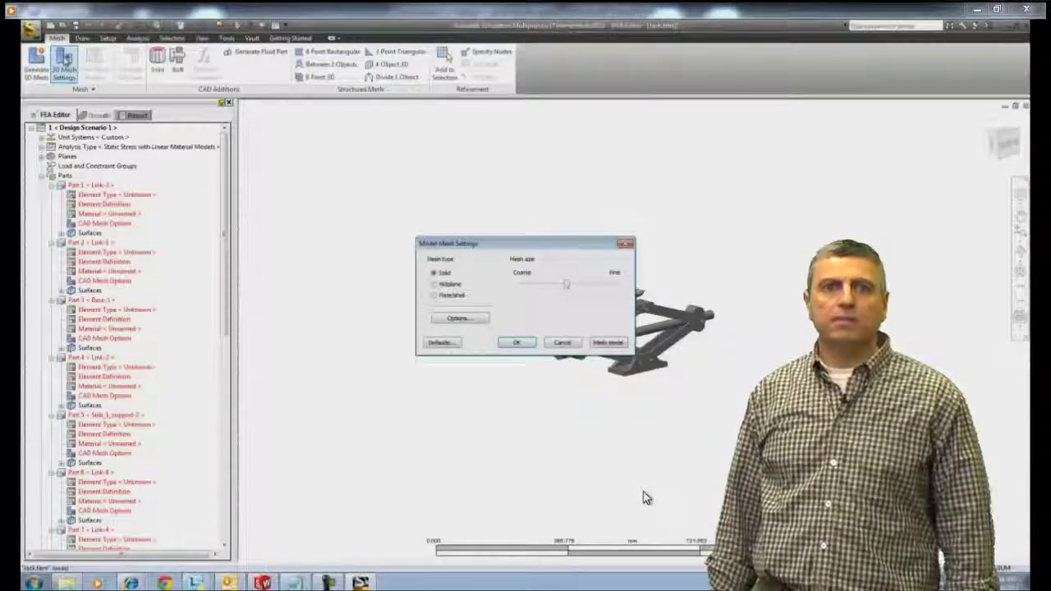
left_click(446, 320)
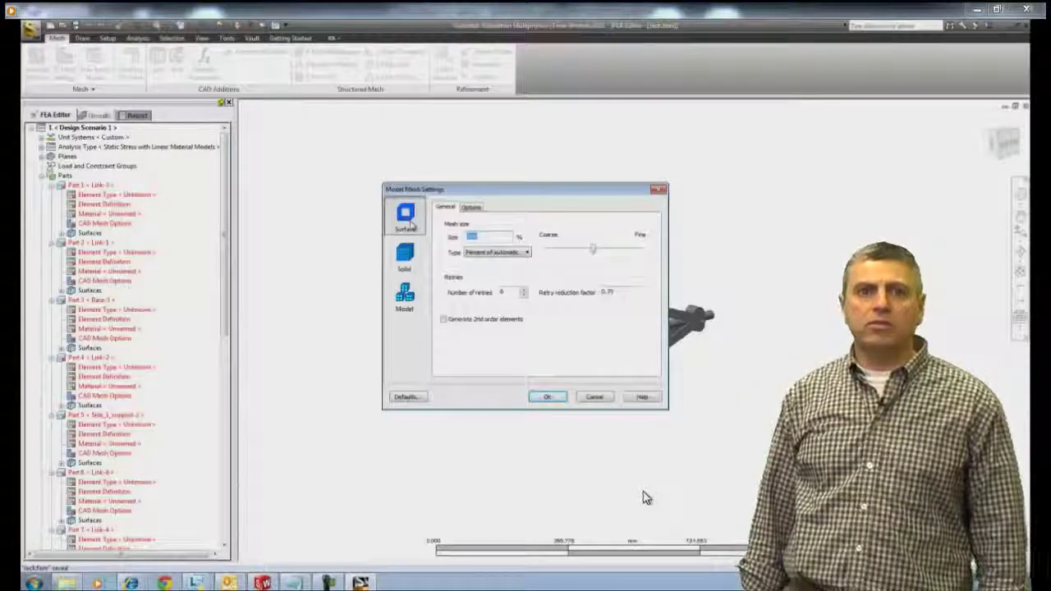
type("7")
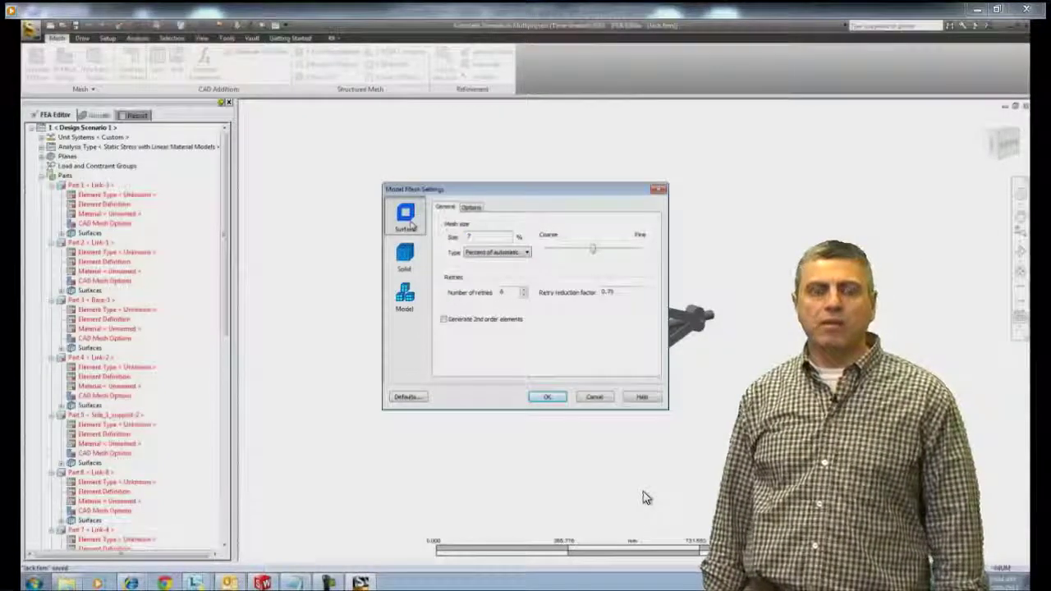
type("0")
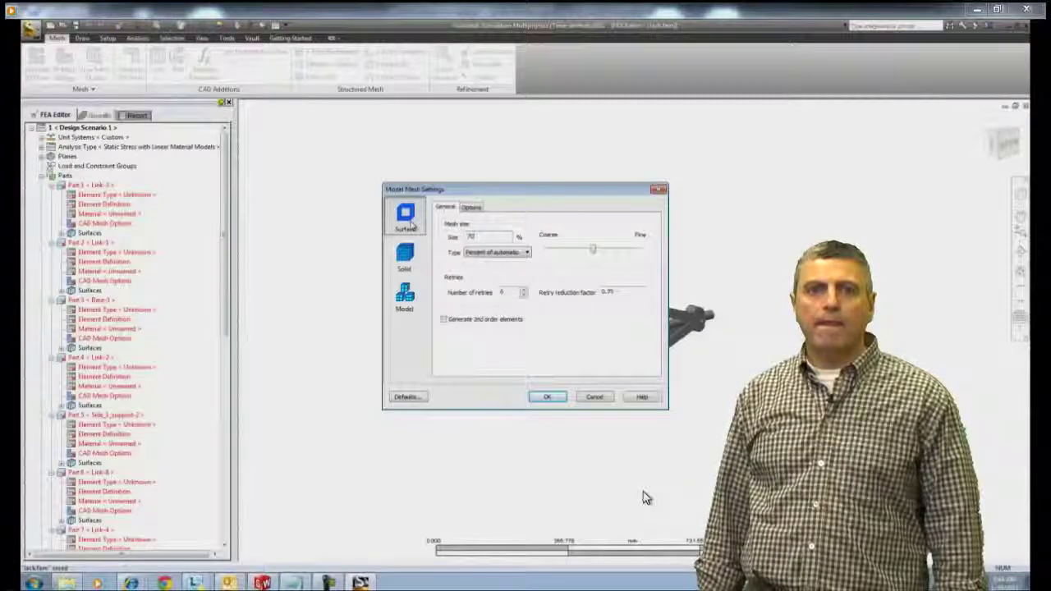
left_click(548, 397)
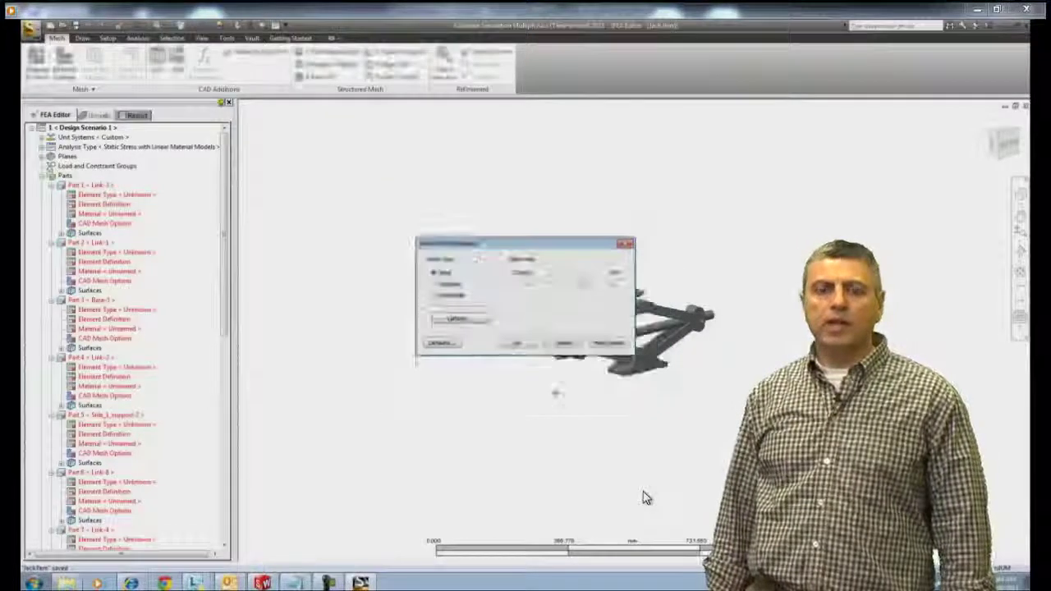
left_click(607, 343)
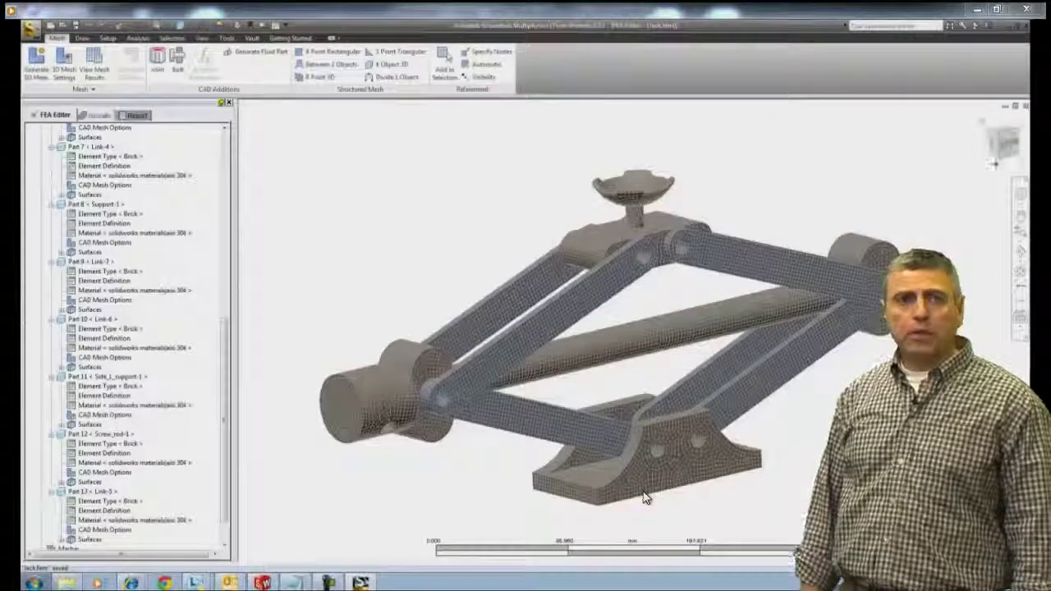
Step: Create a pin joint with lines to axis endpoints through the hole where the front links meet the large-diameter screw rod end's side support
left_click(1014, 148)
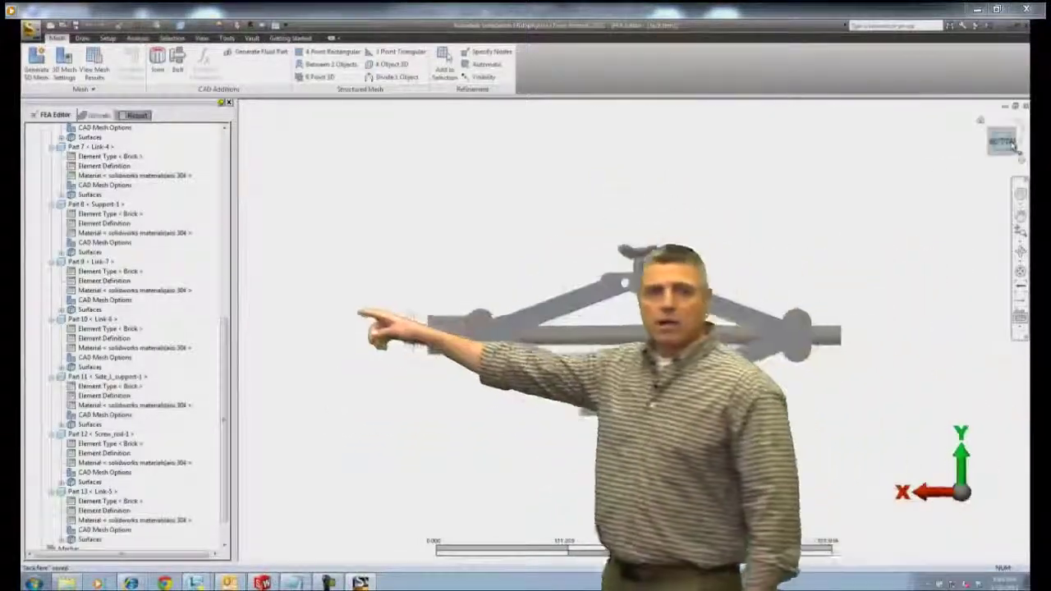
left_click(1006, 135)
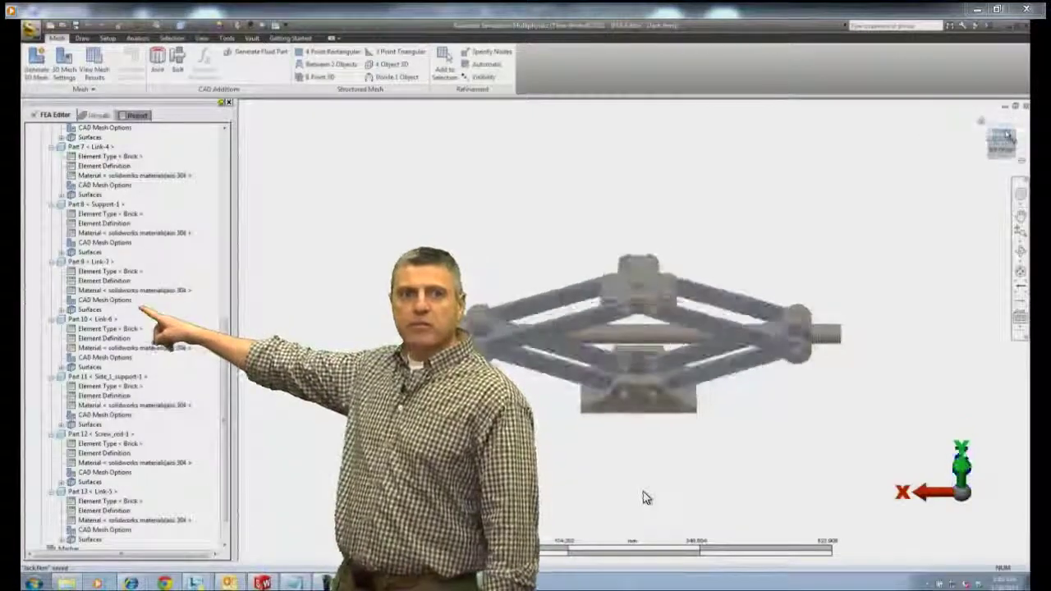
scroll(647, 498, "up", 5)
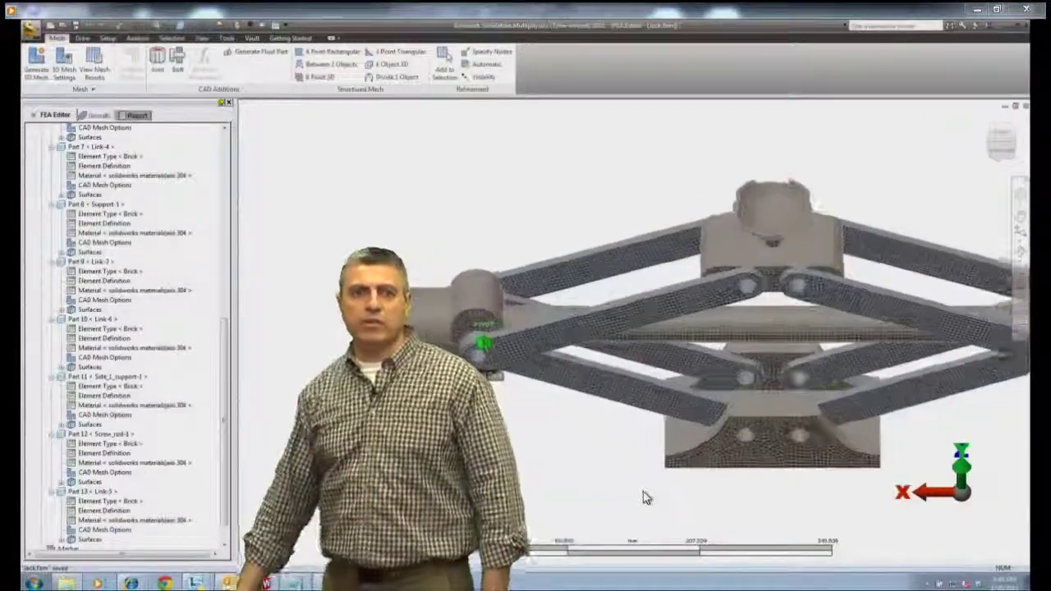
scroll(494, 349, "up", 3)
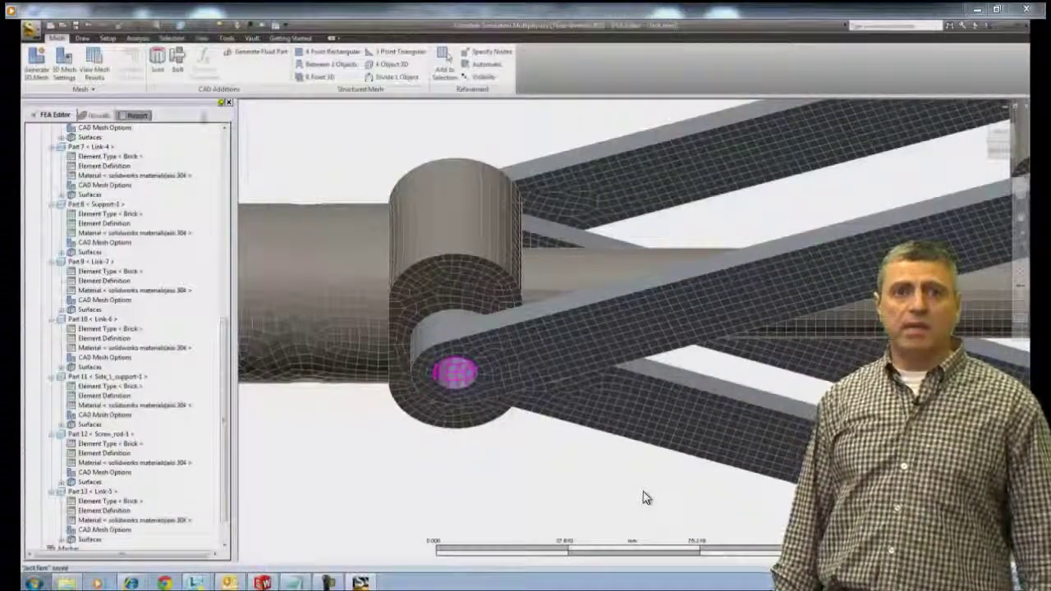
left_click(158, 68)
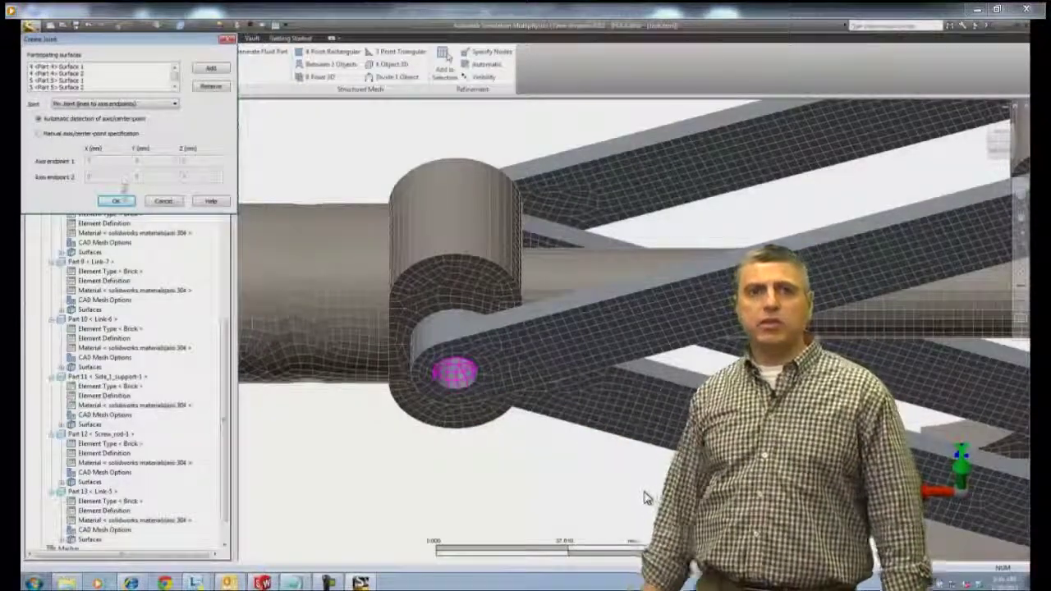
left_click(118, 202)
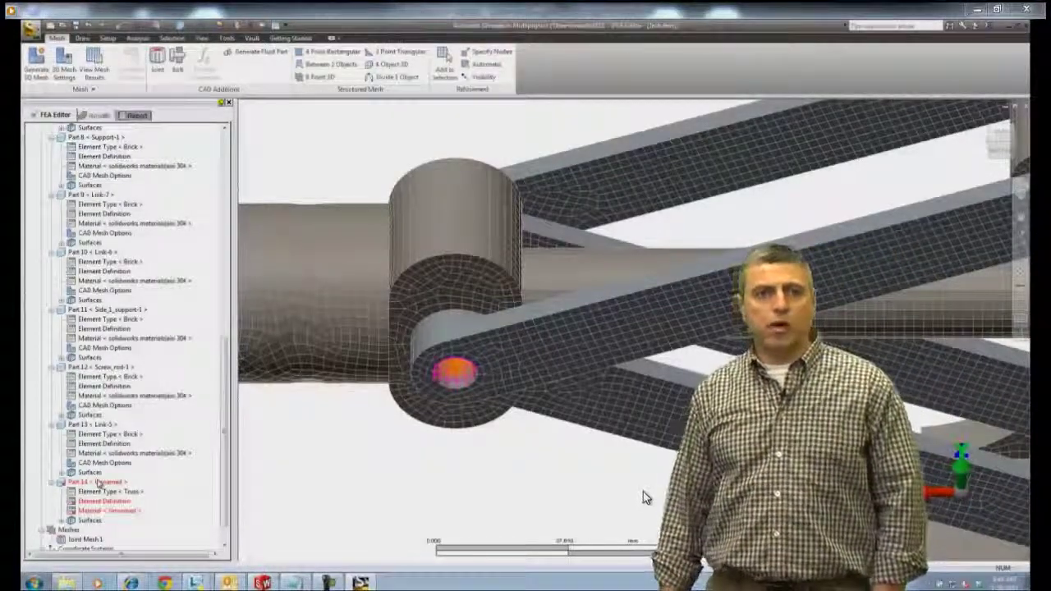
Step: Create a pin joint with lines to axis endpoints at the base's front left hole, using automatic axis detection
middle_click_drag(666, 521, 103, 294)
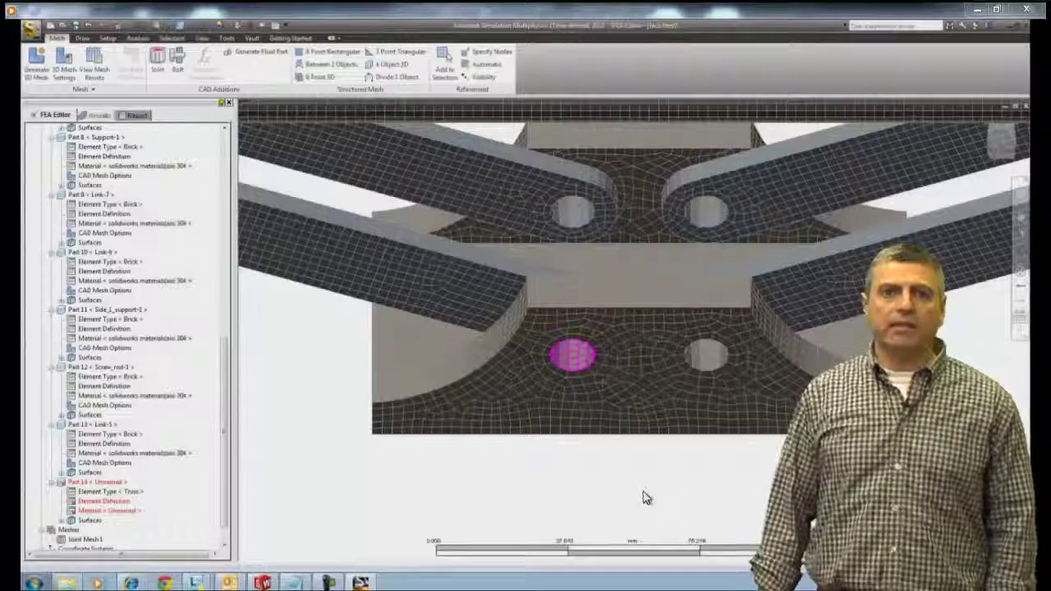
left_click(158, 59)
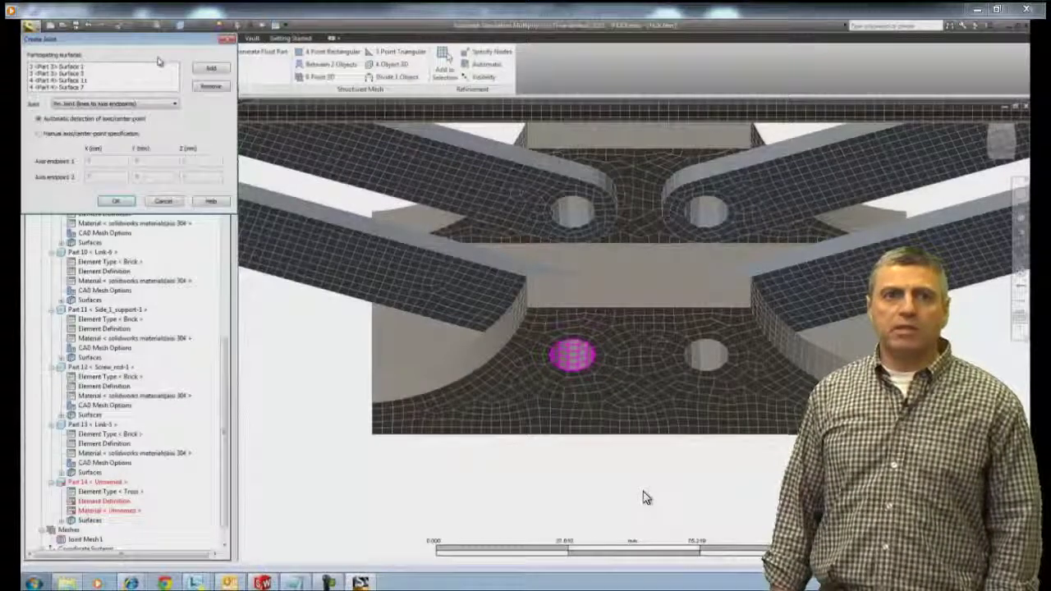
left_click(123, 104)
left_click(143, 112)
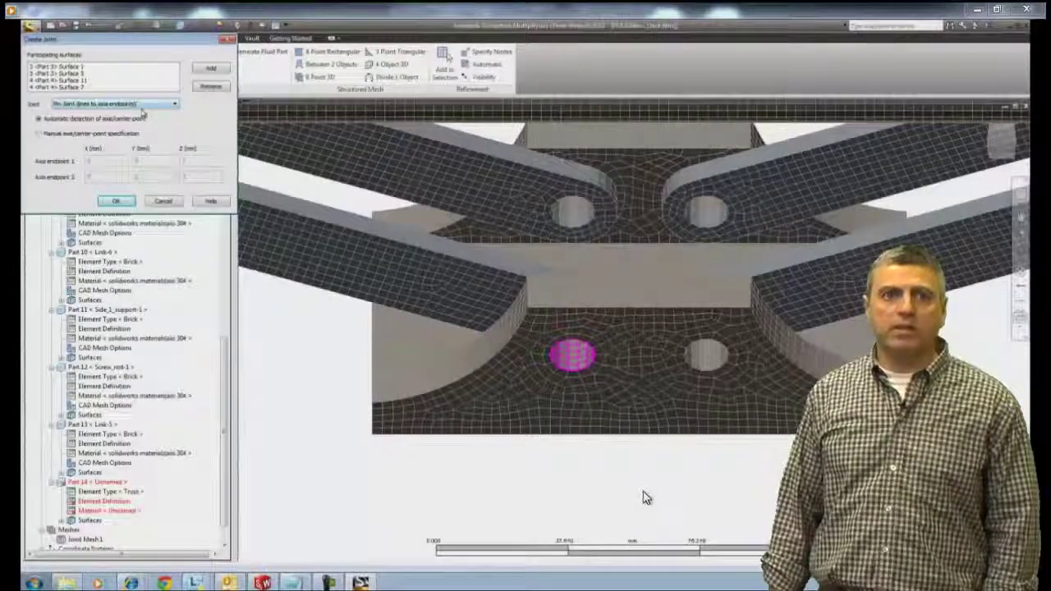
left_click(116, 201)
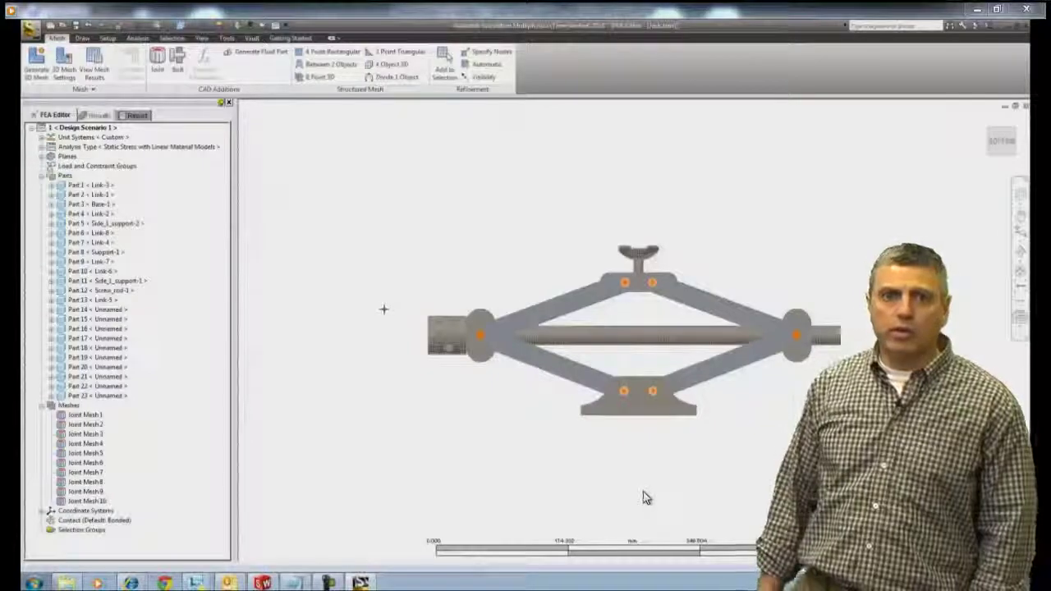
Step: Define Free/No Contact between the top support (Support-1) and the front left upper link (Link-7)
middle_click_drag(392, 317, 397, 399)
scroll(644, 498, "up", 5)
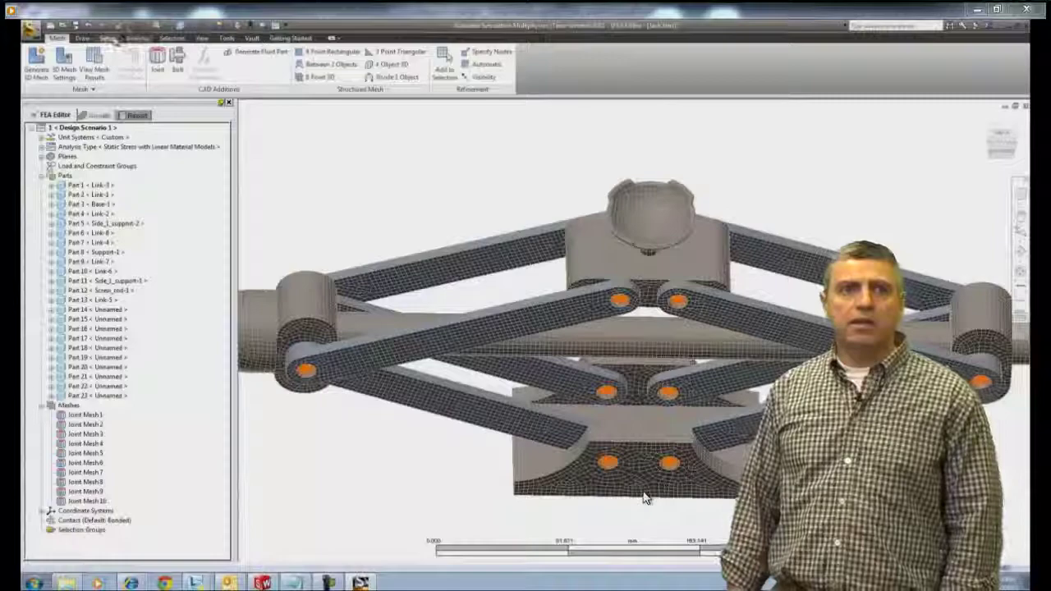
left_click(175, 39)
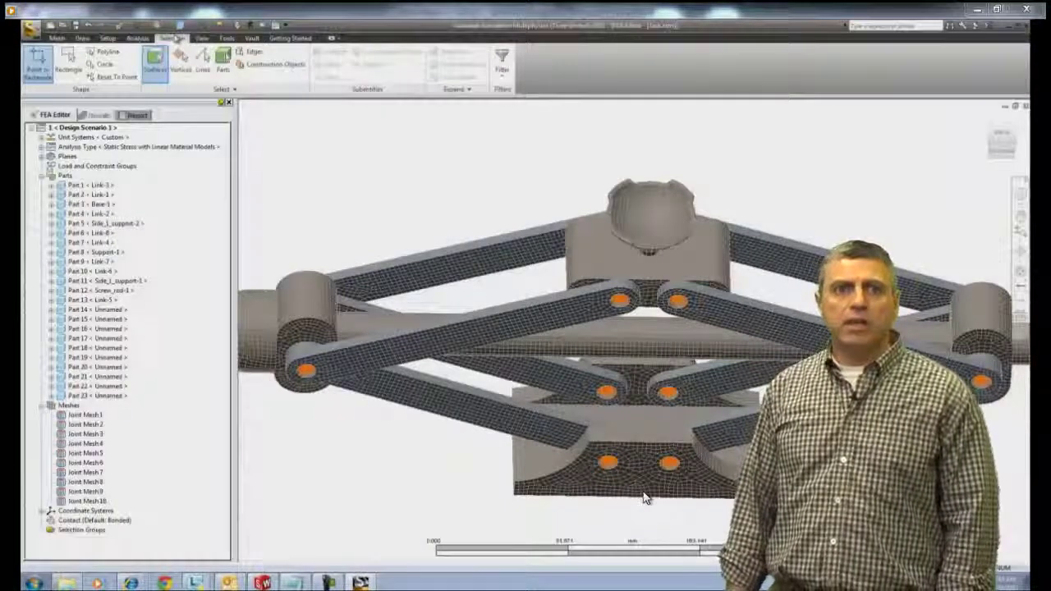
left_click(224, 61)
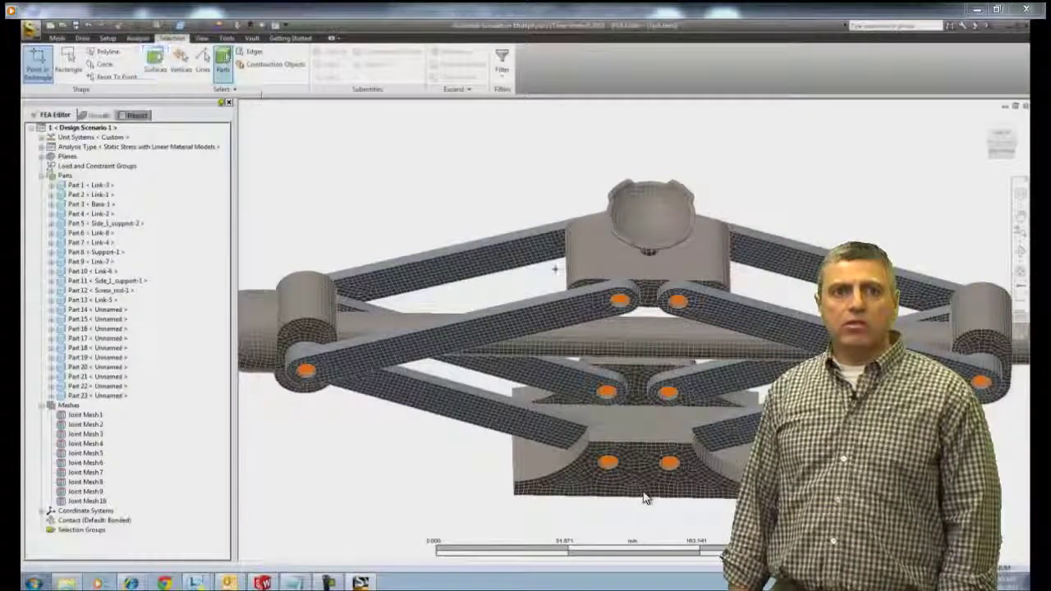
left_click(597, 255)
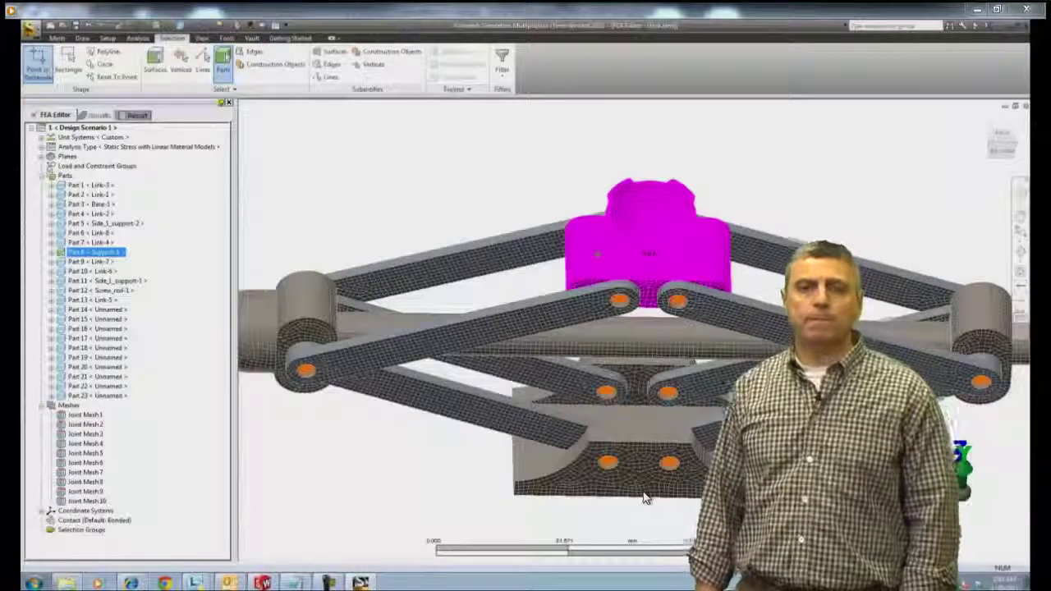
left_click(582, 304, "ctrl")
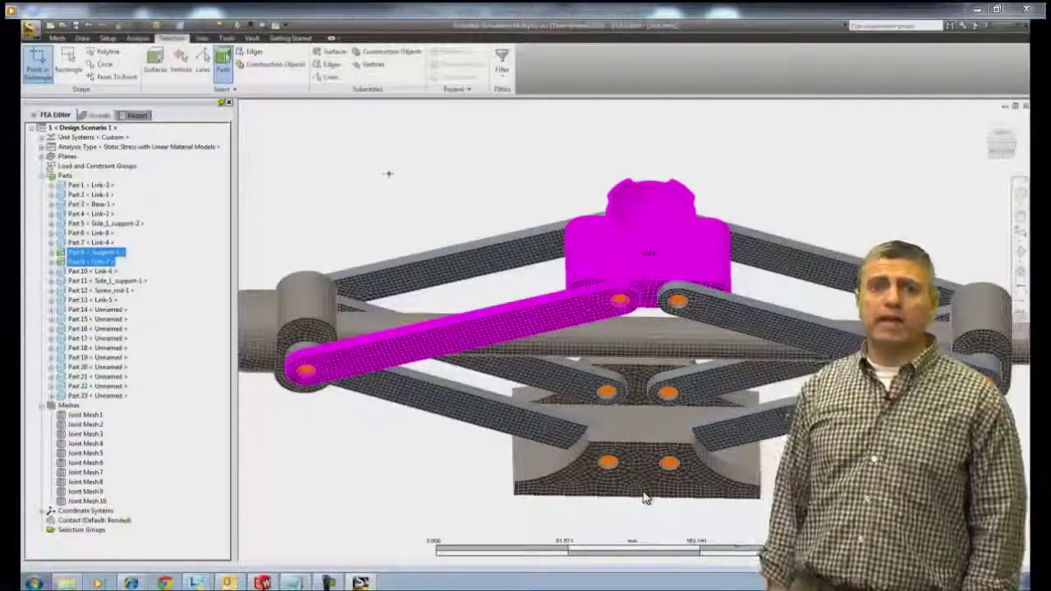
right_click(388, 175)
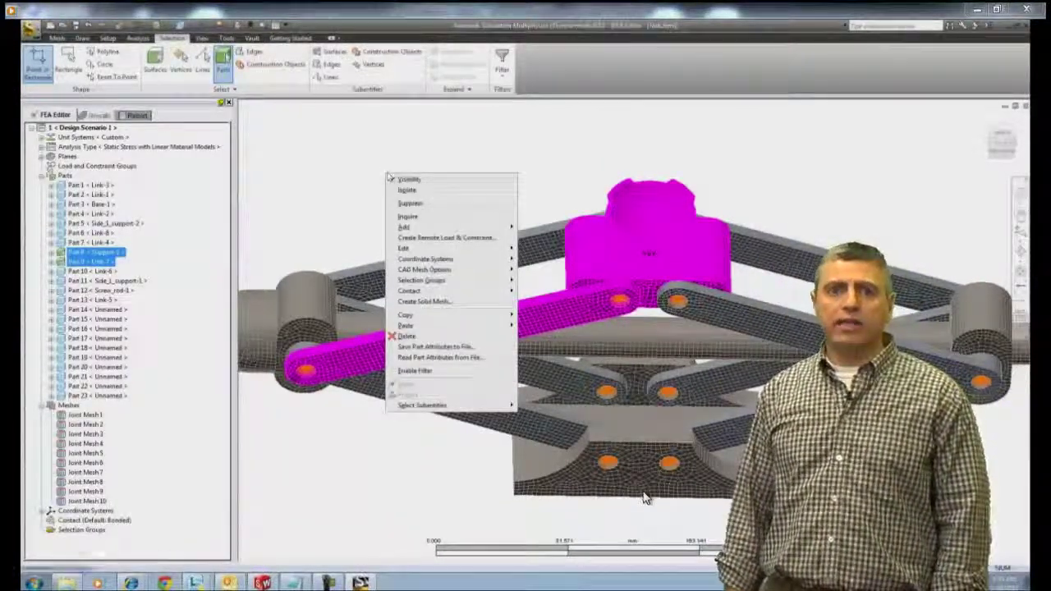
mouse_move(461, 296)
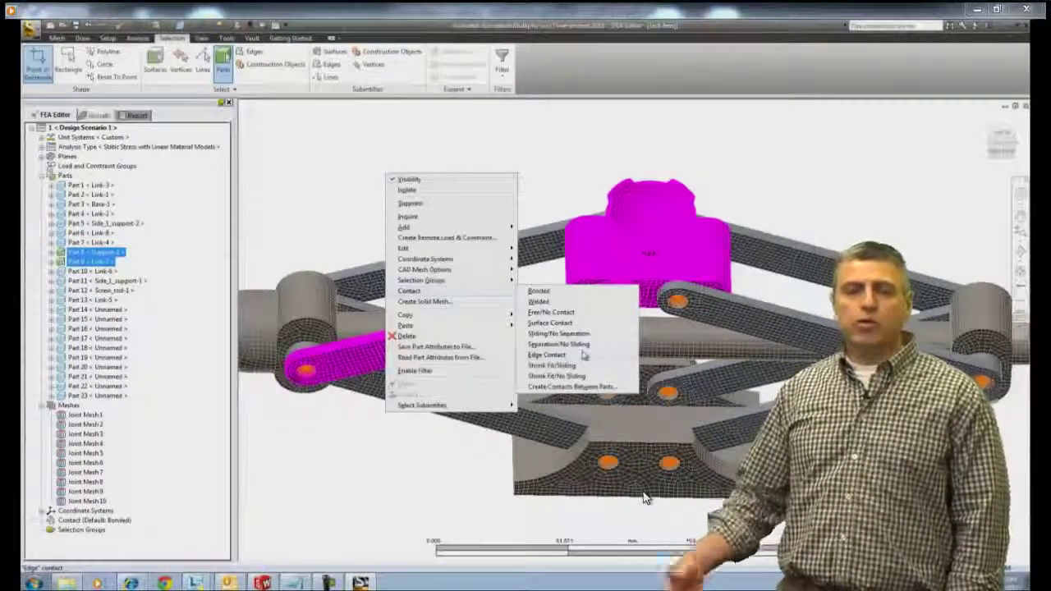
left_click(583, 321)
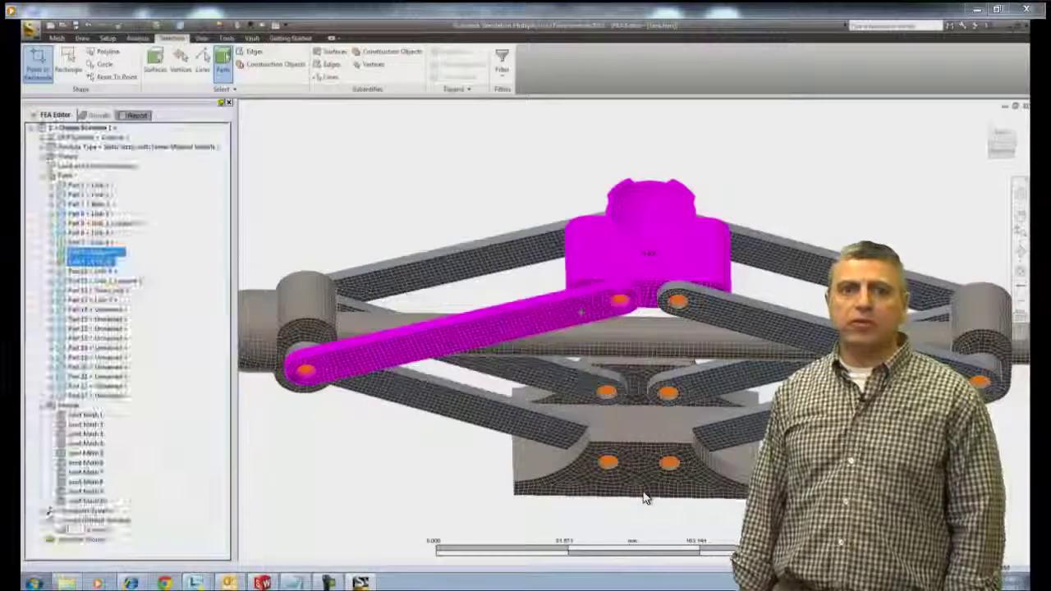
Step: Define Free/No Contact between the front right upper link (Link-6) and the top support (Support-1)
left_click(729, 301)
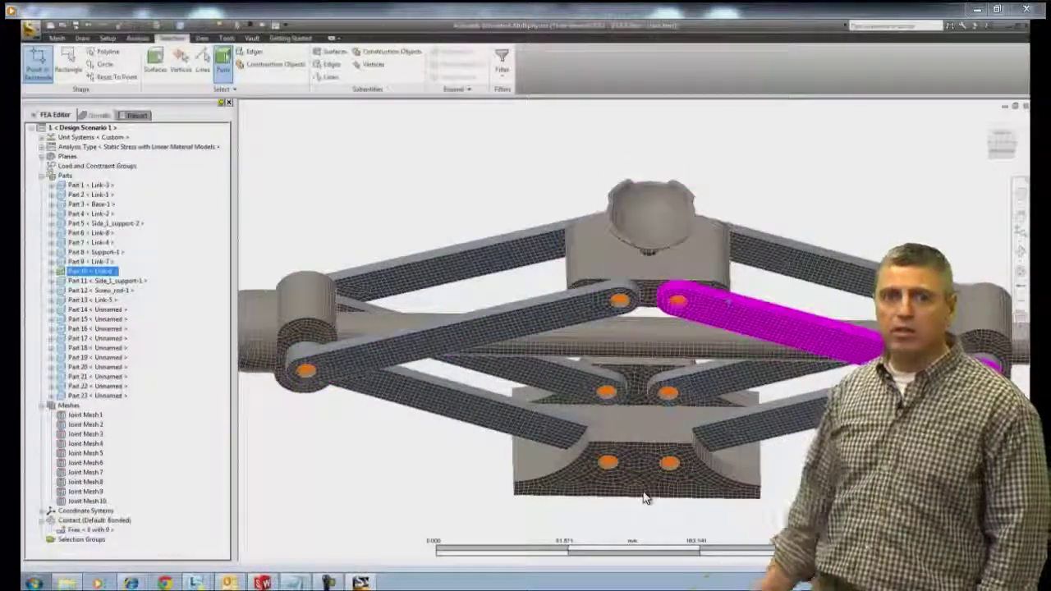
left_click(679, 261, "ctrl")
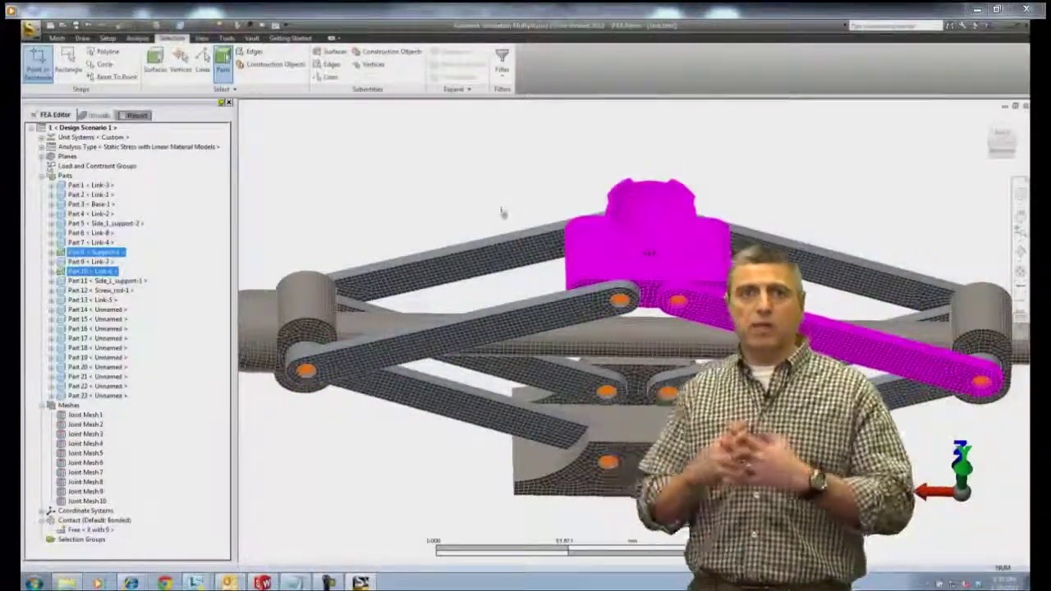
right_click(501, 208)
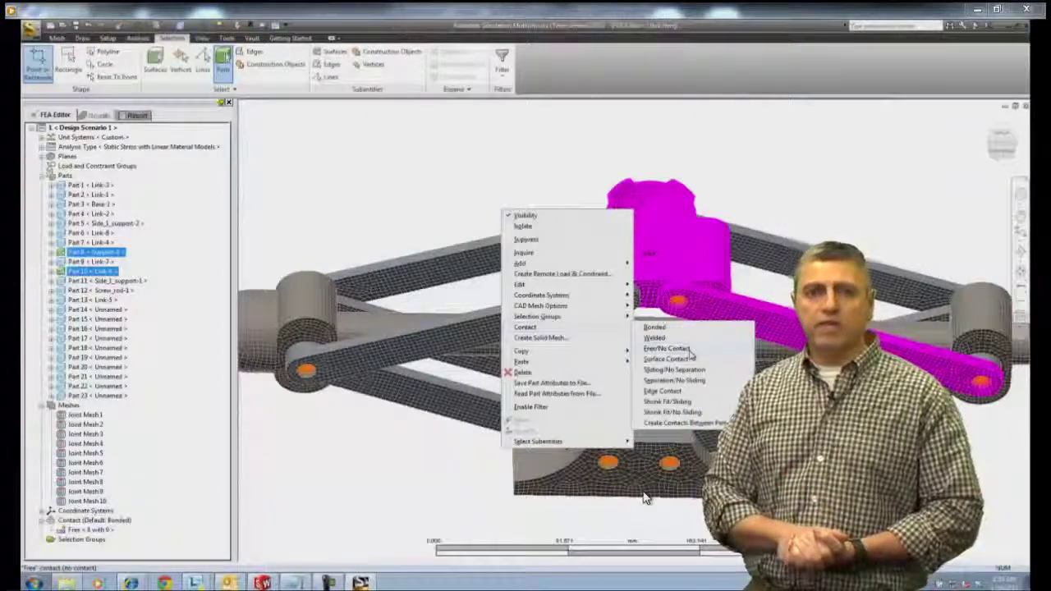
left_click(689, 351)
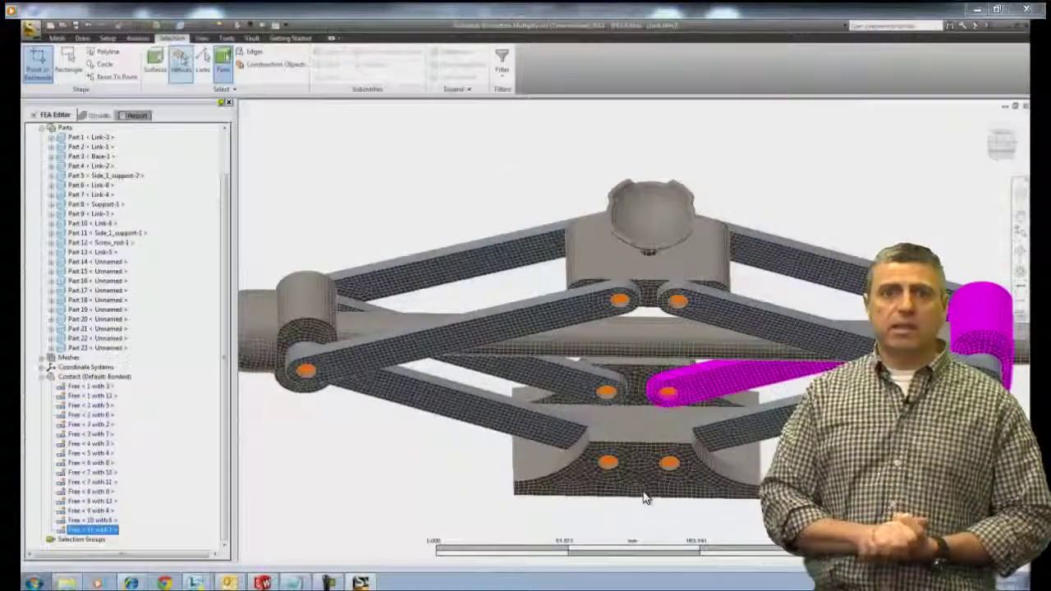
Step: Apply a general constraint fixing all translations and rotations to the bottom surface of the jack's base
left_click(155, 62)
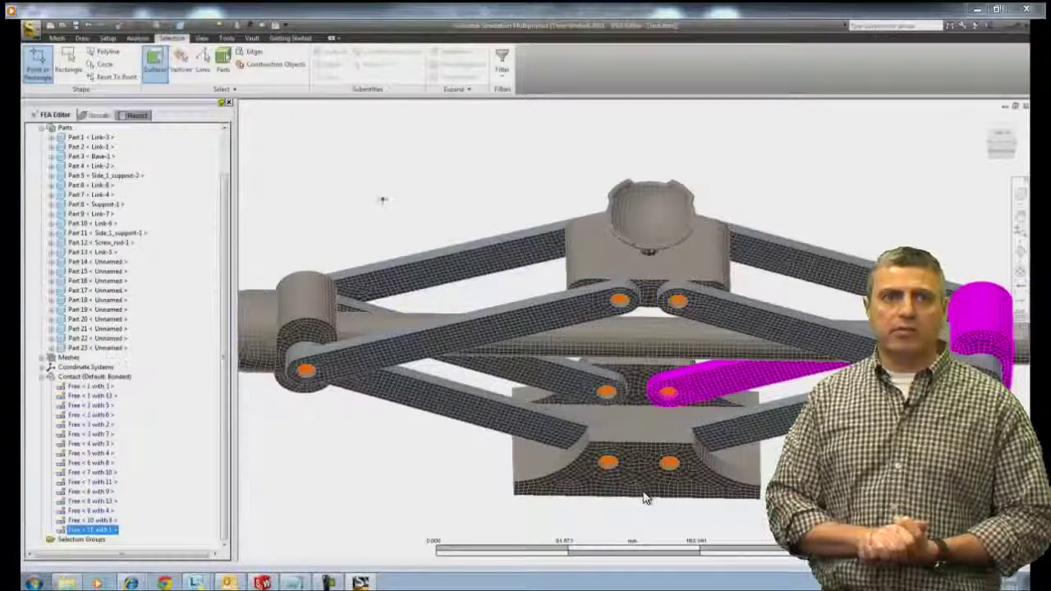
middle_click_drag(595, 502, 622, 401)
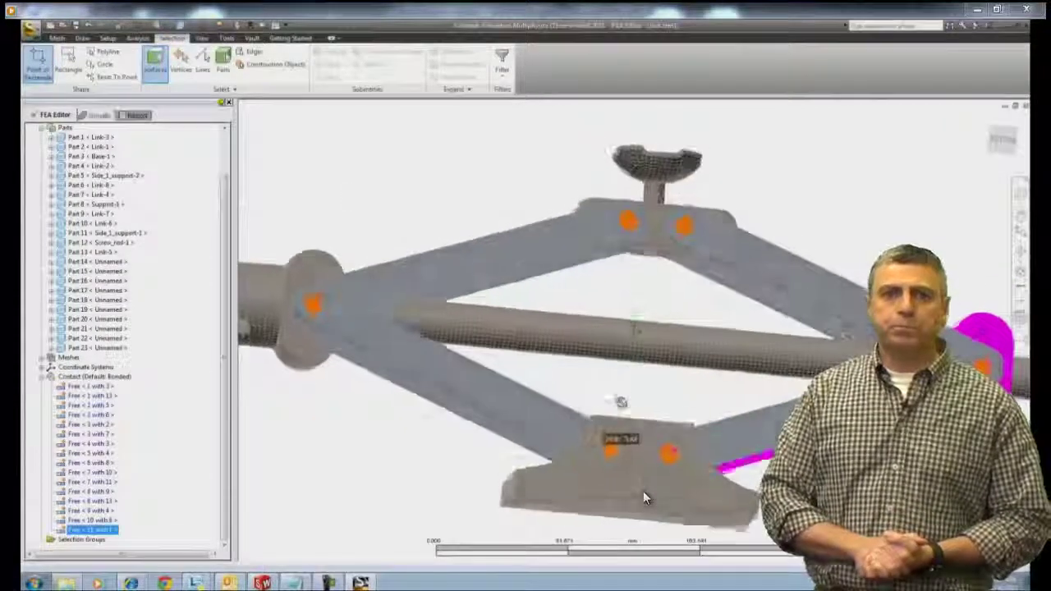
left_click(644, 498)
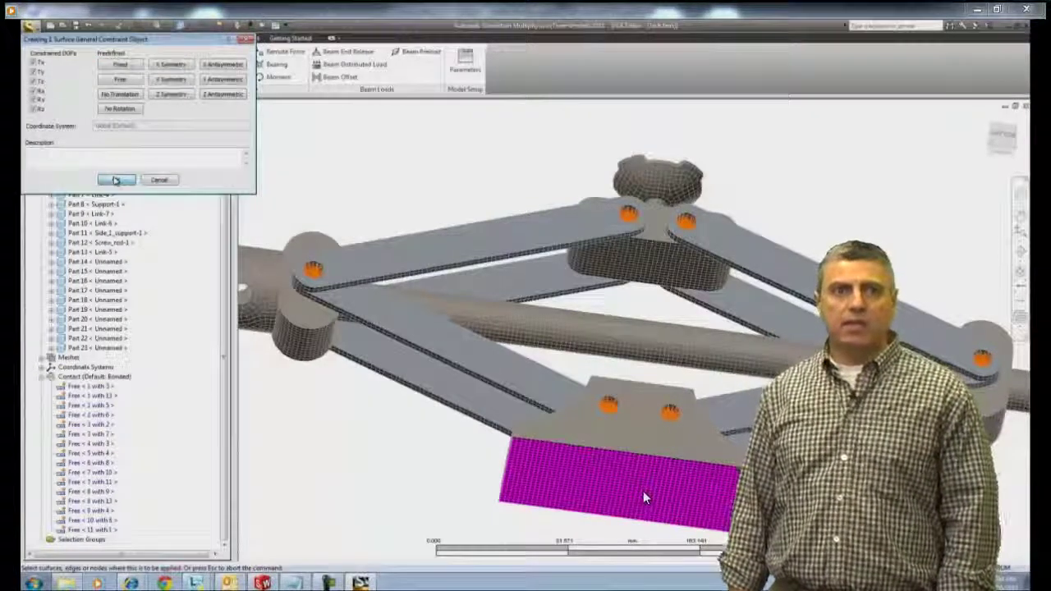
key("Return")
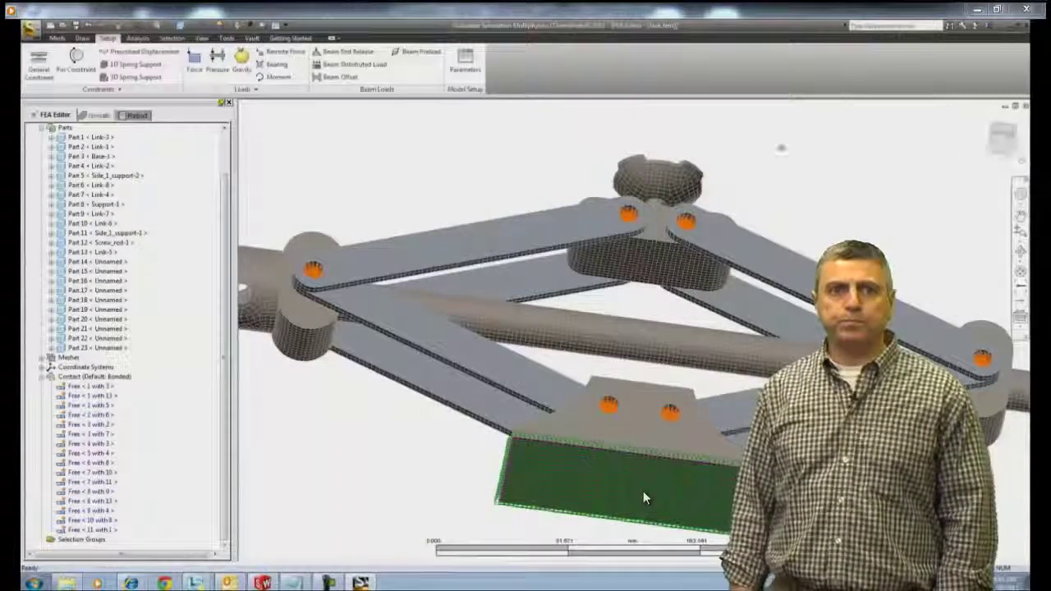
Step: Apply a general constraint restricting X translation (Tx) to the vertical centre edges on the top support's neck
middle_click_drag(626, 141, 857, 204)
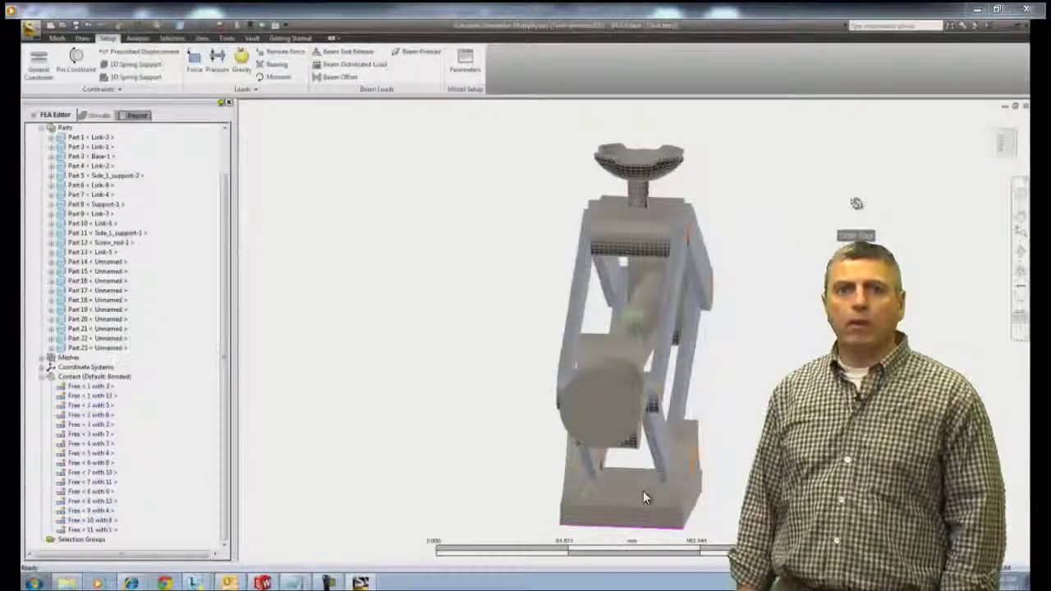
left_click(1004, 143)
scroll(643, 498, "up", 8)
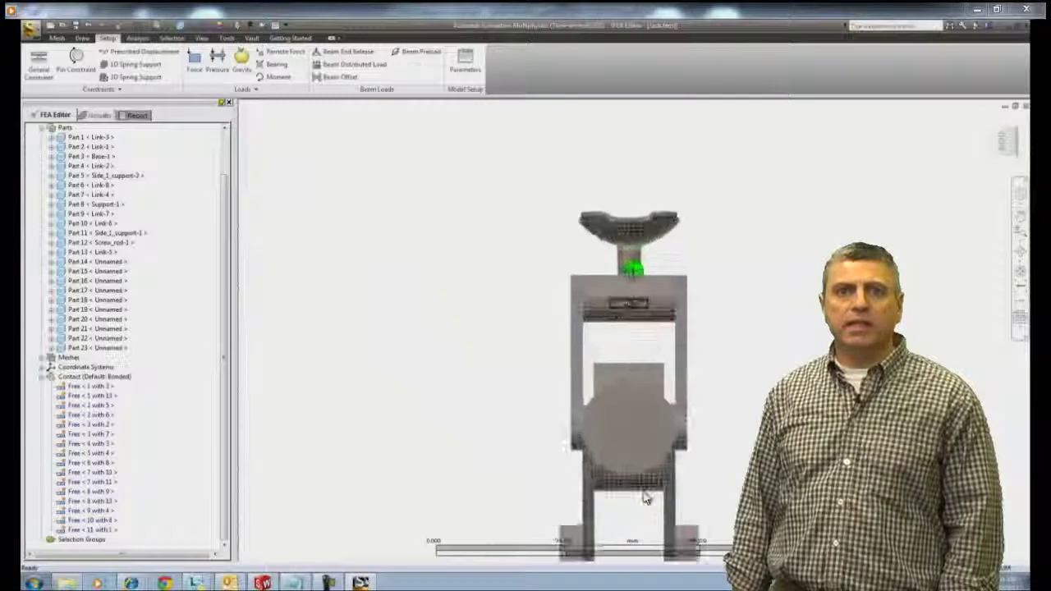
scroll(644, 497, "up", 5)
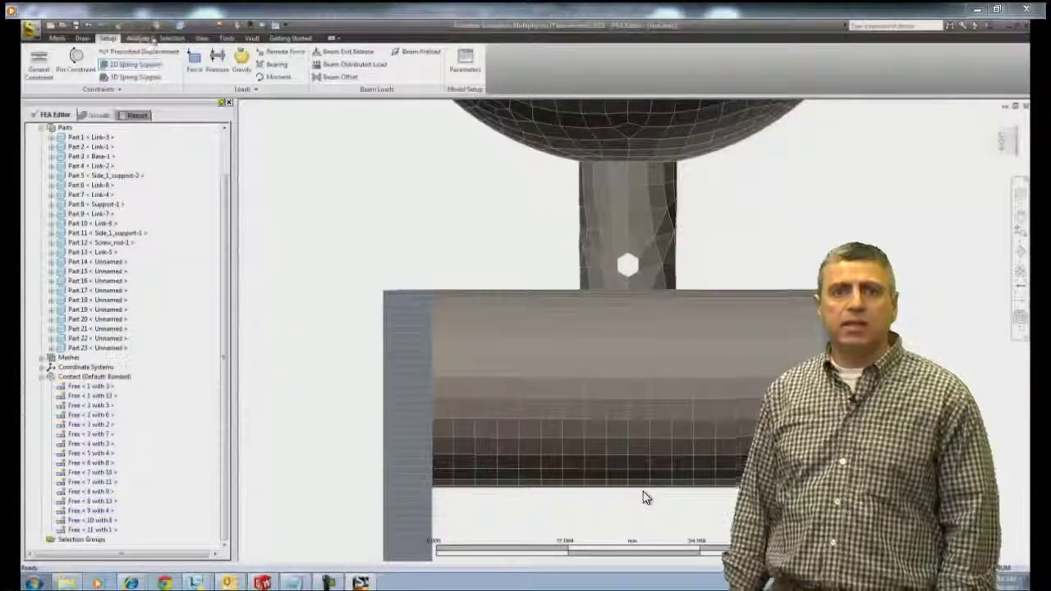
left_click(172, 39)
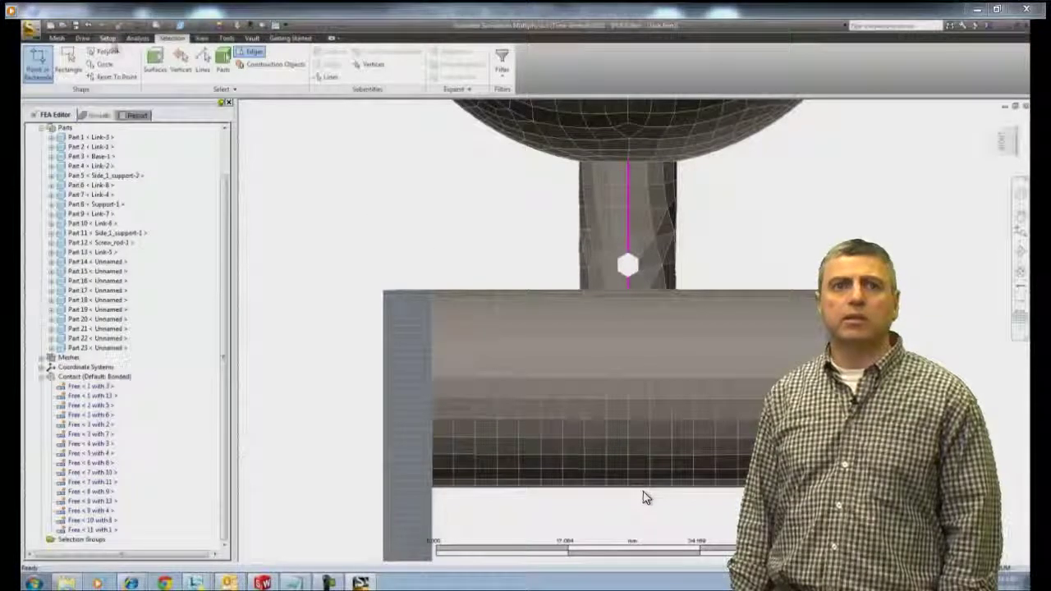
left_click(110, 40)
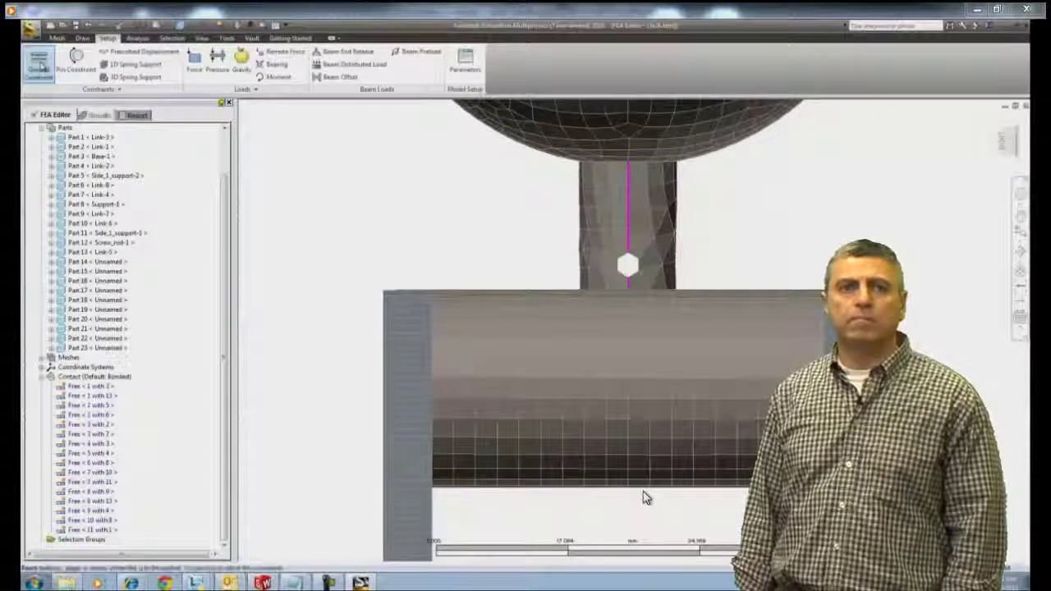
left_click(38, 64)
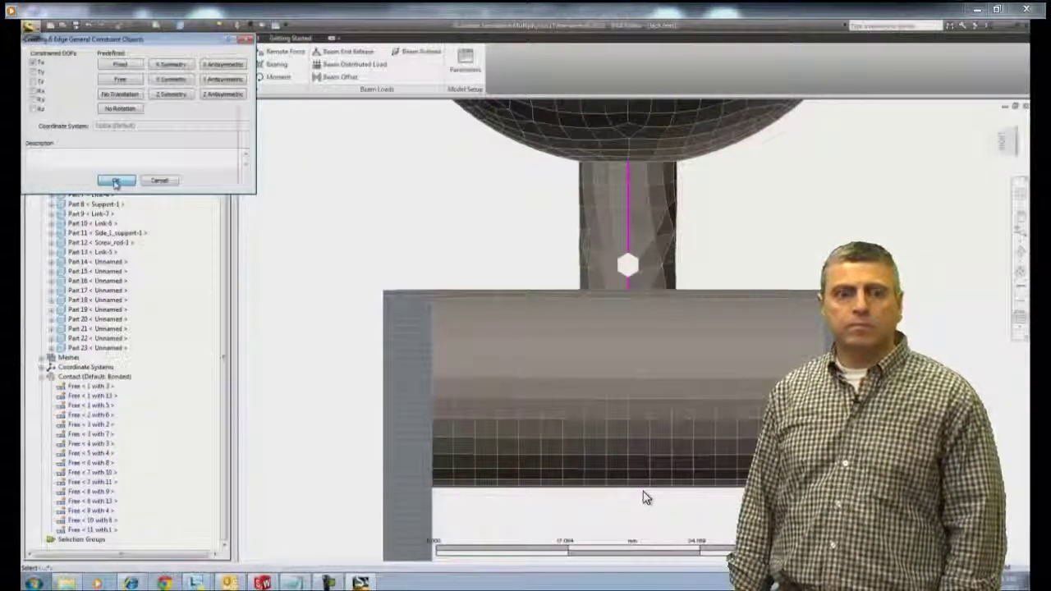
left_click(115, 180)
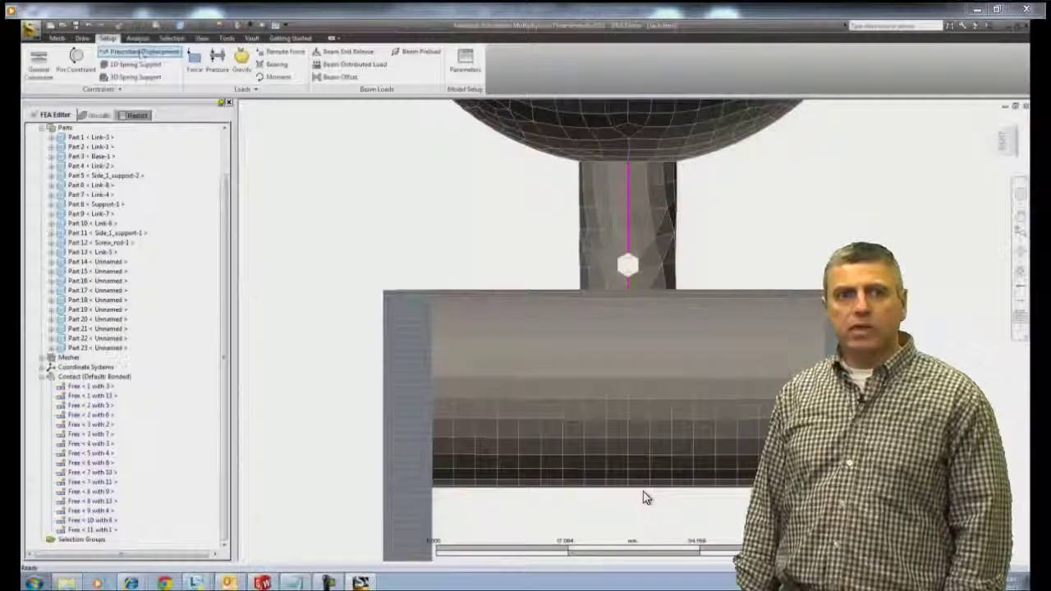
Step: Apply a surface force in the Y direction to the four raised rim surfaces of the top support's cup
left_click(173, 38)
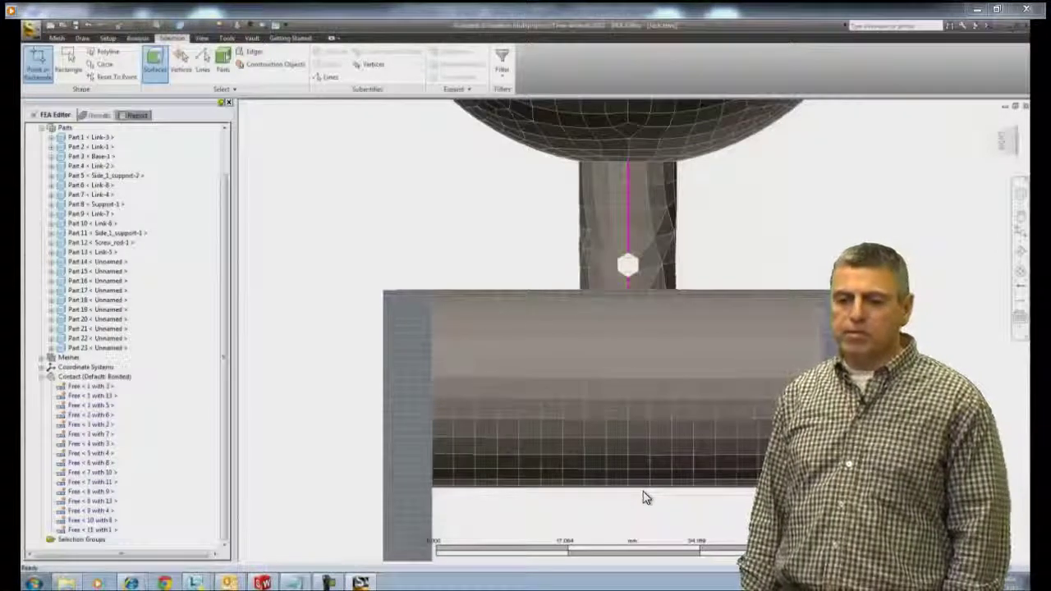
middle_click_drag(671, 368, 633, 509, "ctrl")
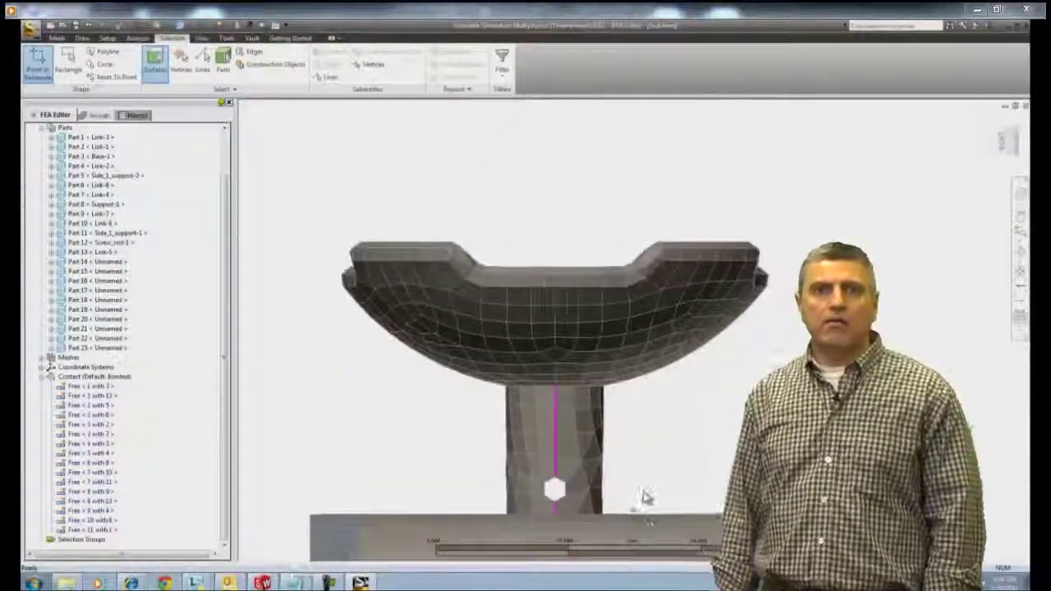
middle_click_drag(727, 364, 649, 420)
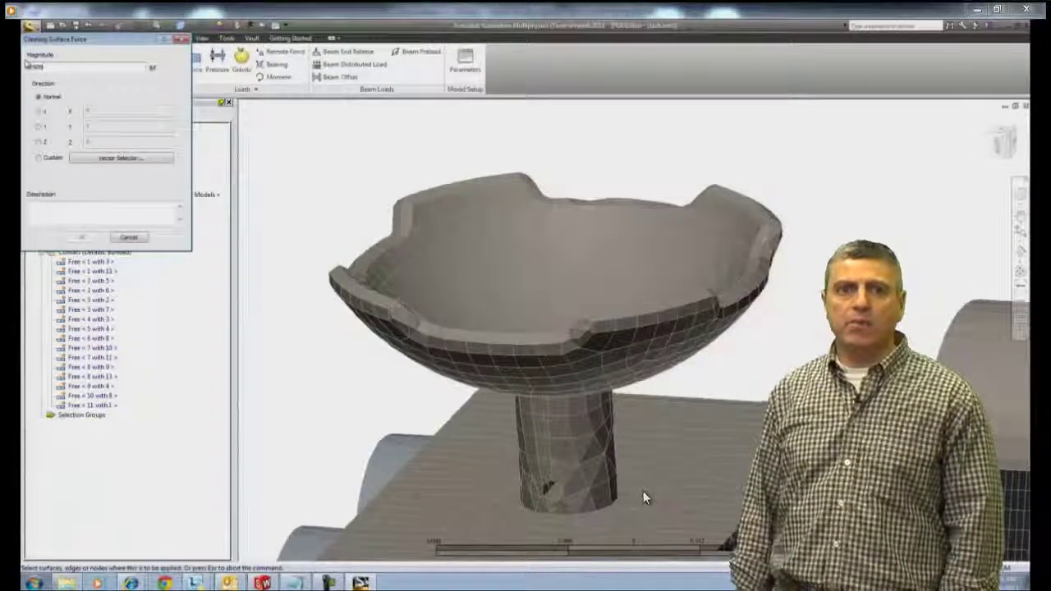
left_click(42, 126)
left_click(355, 291)
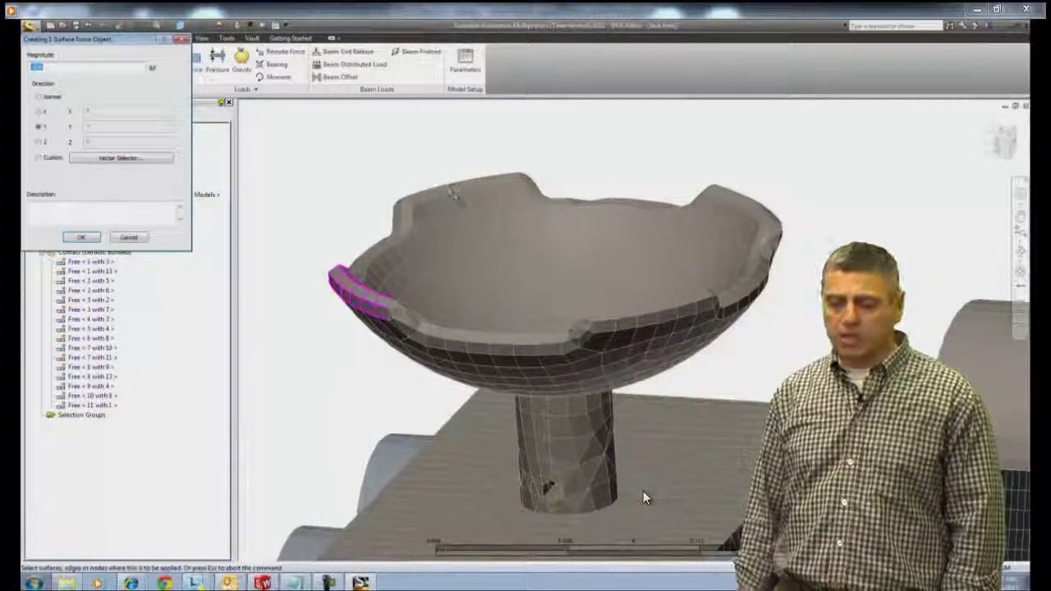
left_click(448, 187)
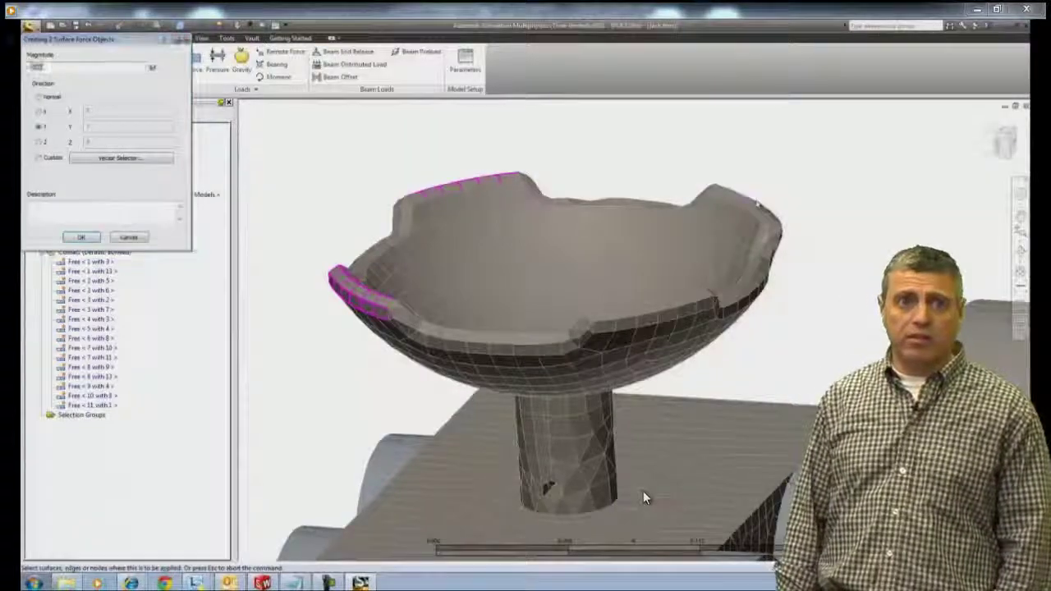
left_click(745, 199)
left_click(664, 312)
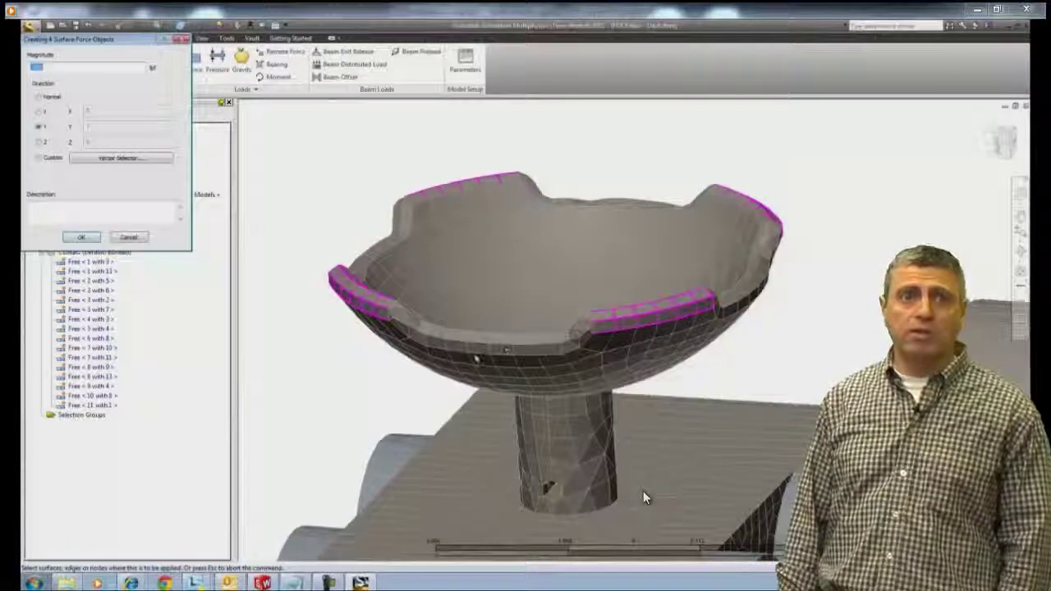
left_click(82, 237)
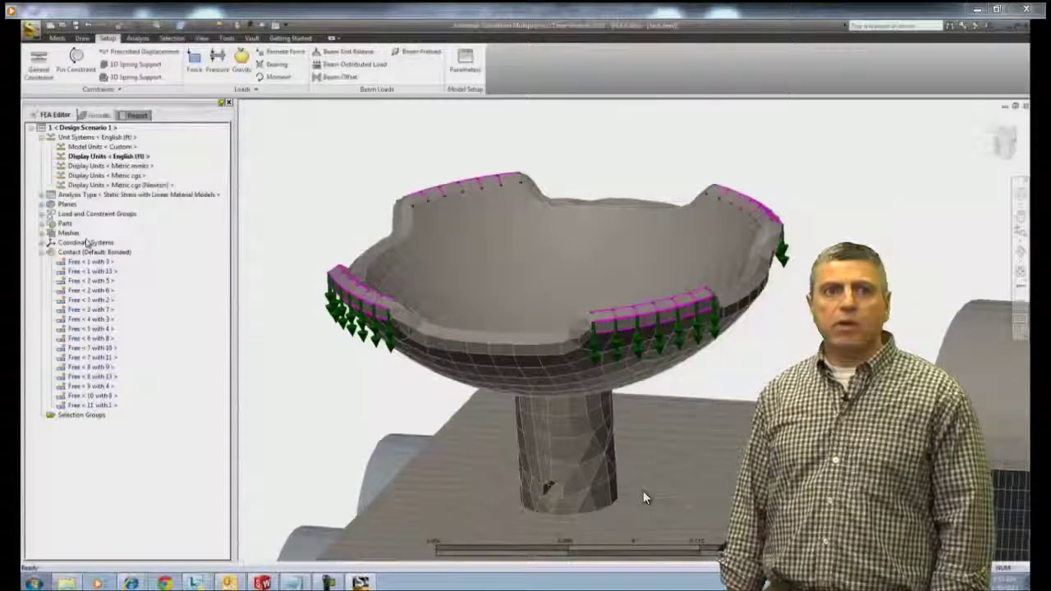
Step: Run the static stress simulation and display its results in the custom model units
key("Home")
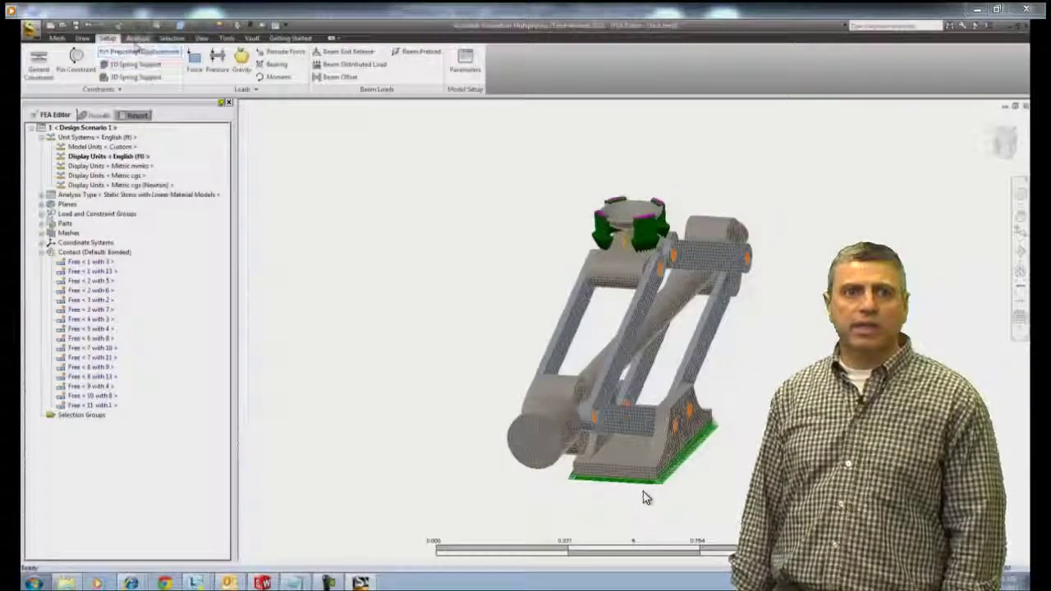
left_click(138, 38)
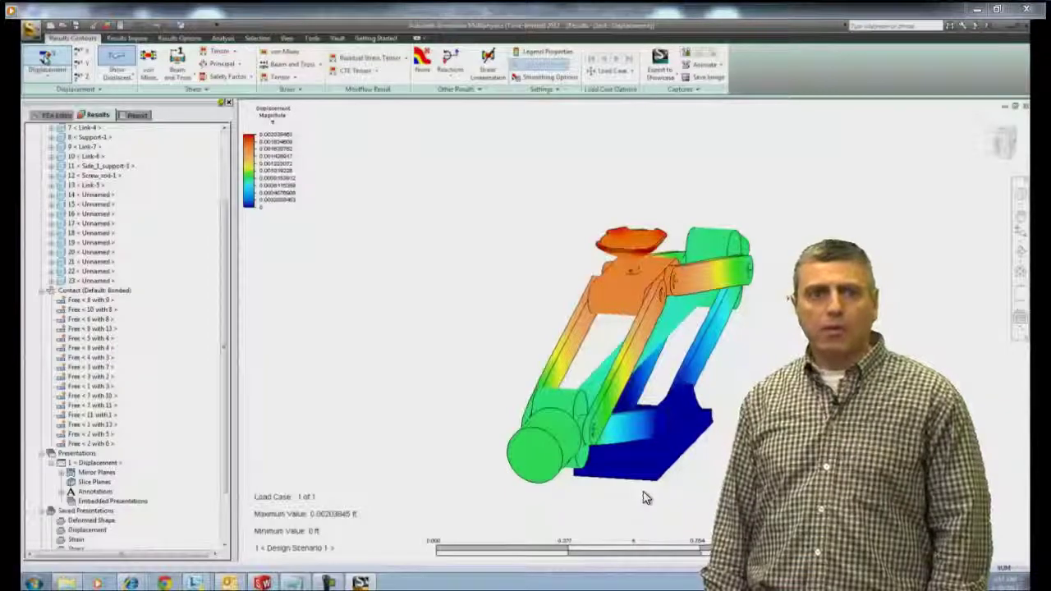
scroll(227, 139, "up", 3)
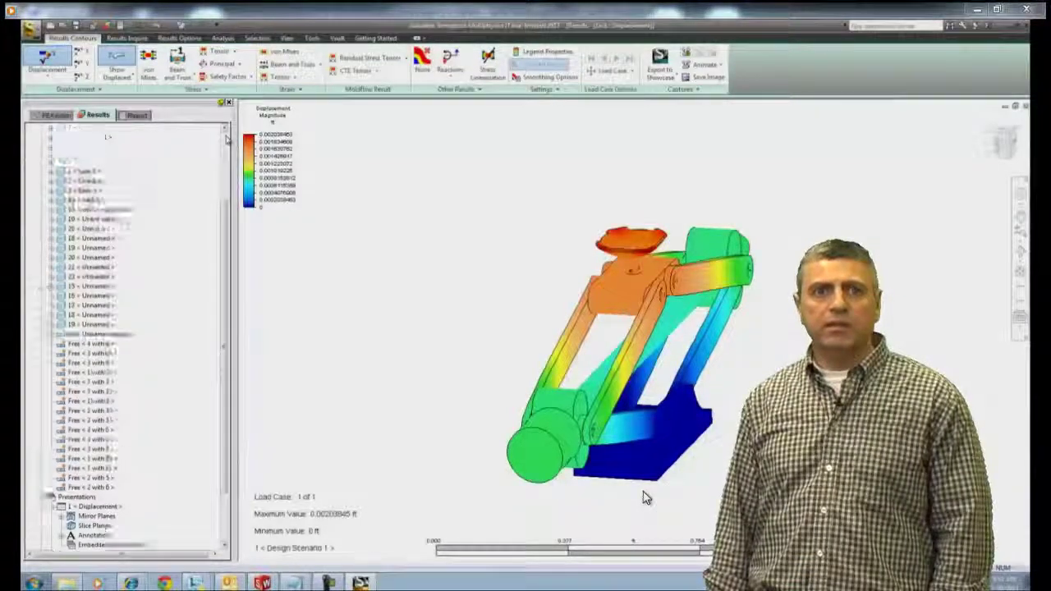
left_click(42, 138)
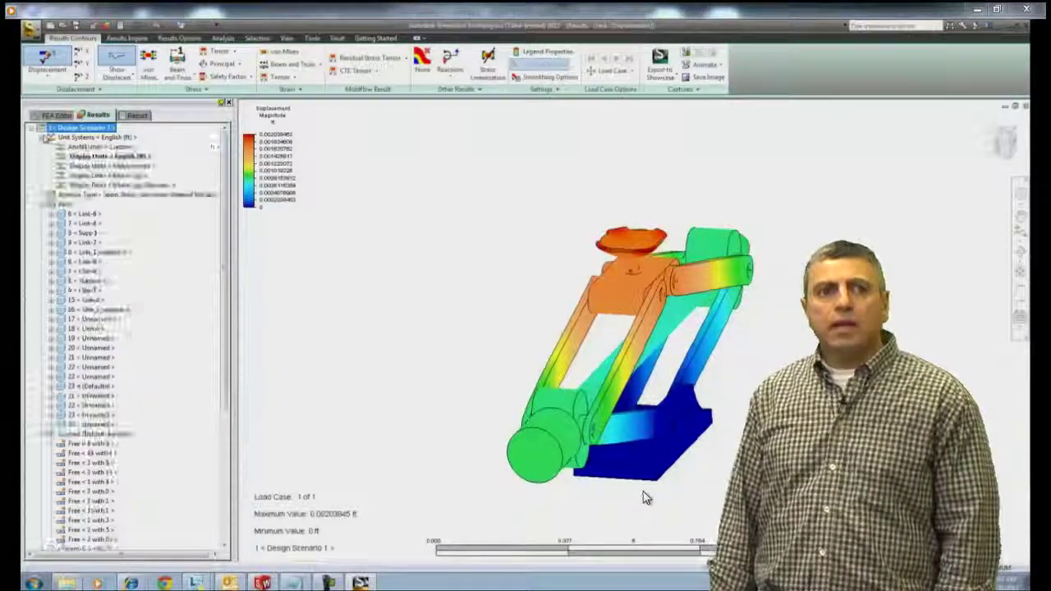
double_click(117, 149)
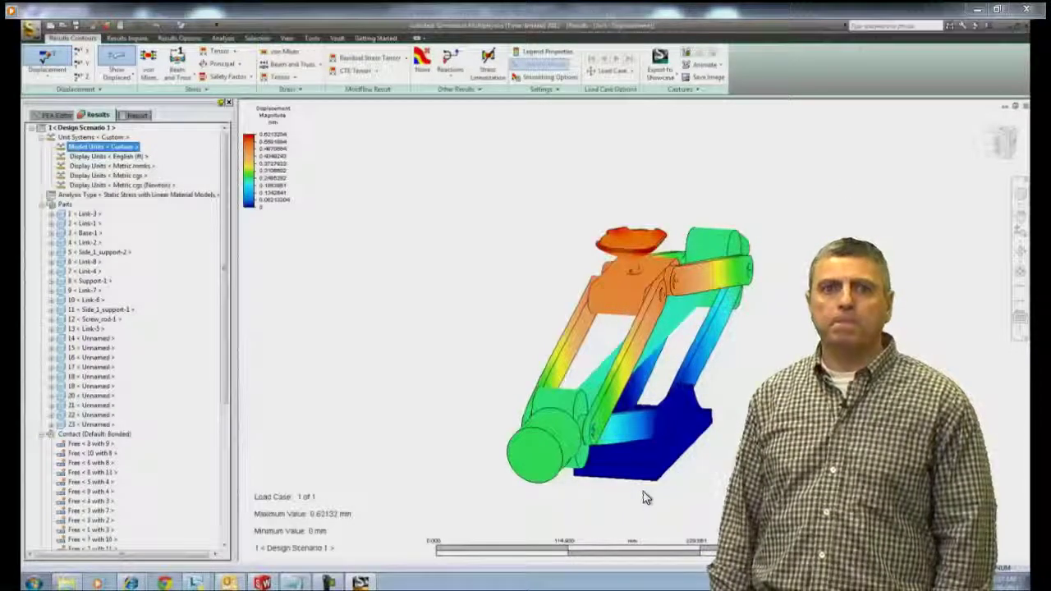
Step: View the jack from the side and set the displaced model's scale factor to 9 as a percentage of model size
left_click(1016, 142)
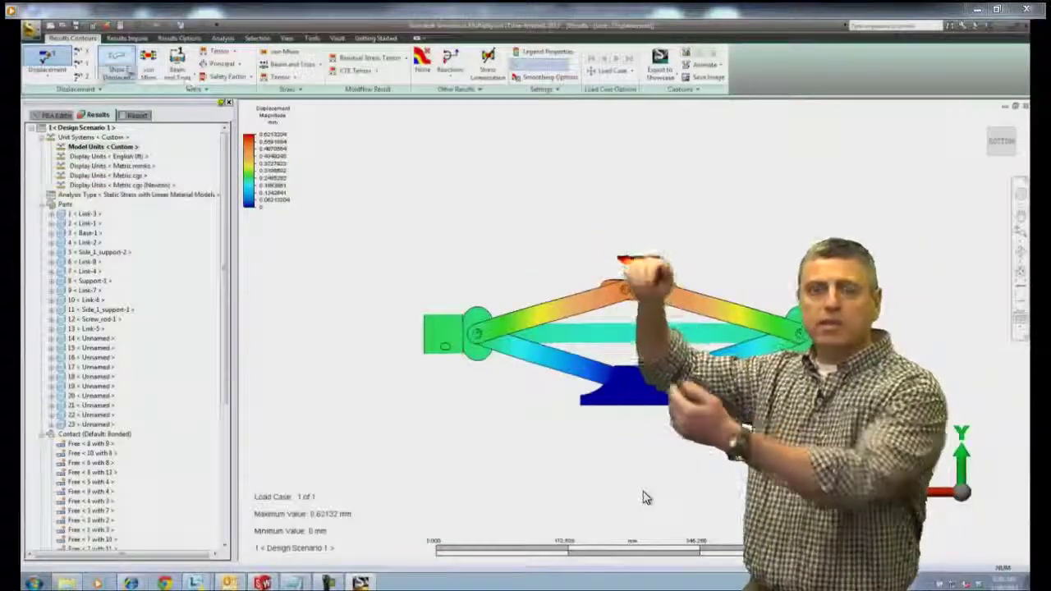
left_click(132, 75)
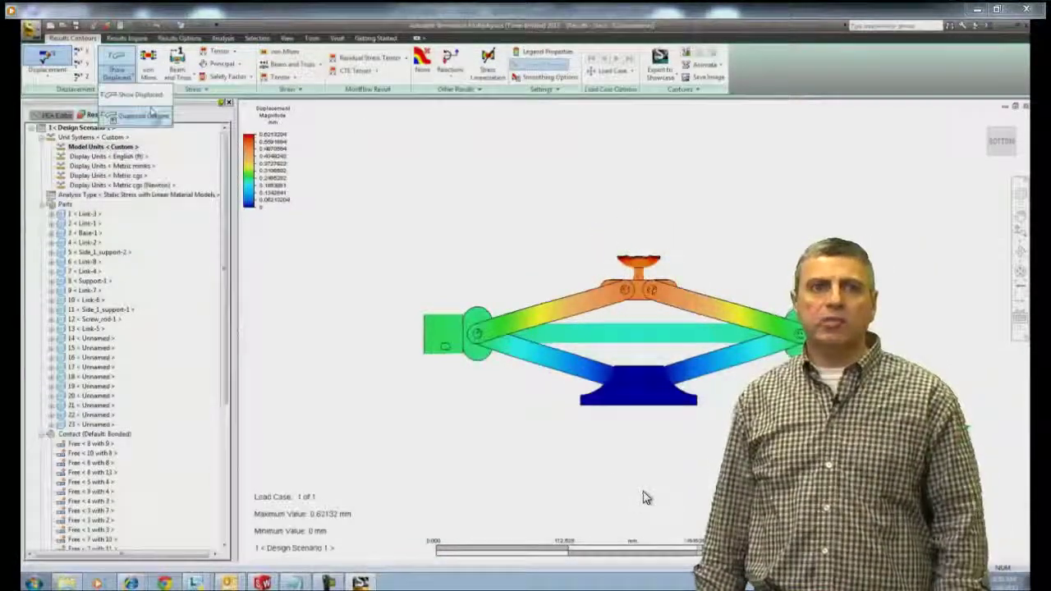
left_click(144, 116)
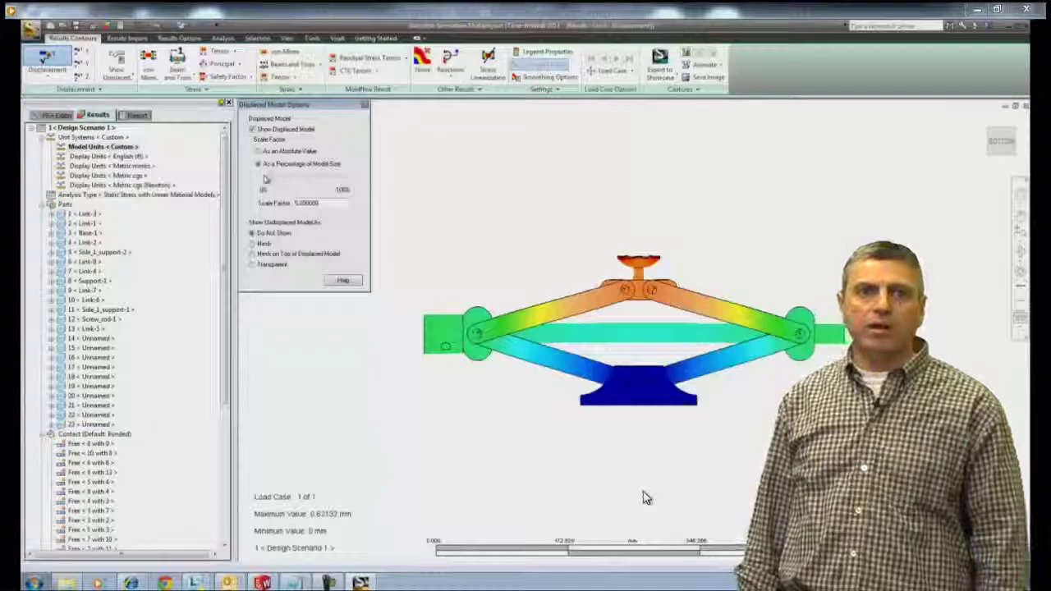
left_click_drag(266, 179, 273, 181)
key("Left")
key("Left")
key("Left")
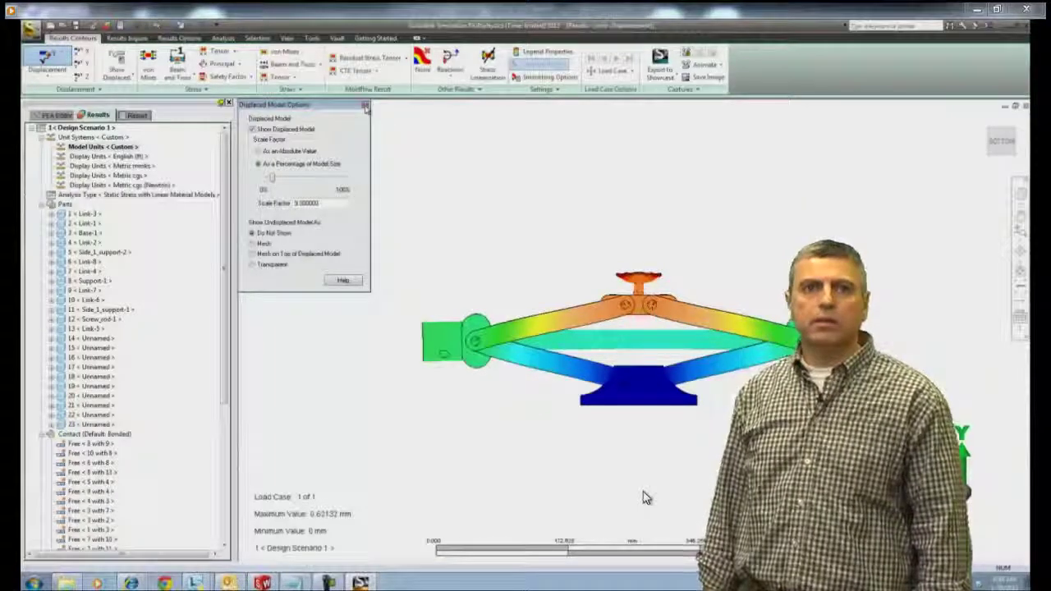
key("Escape")
Step: Raise the displaced model's scale factor to 16 percent of model size and inspect the deformation around the top support
scroll(631, 301, "up", 8)
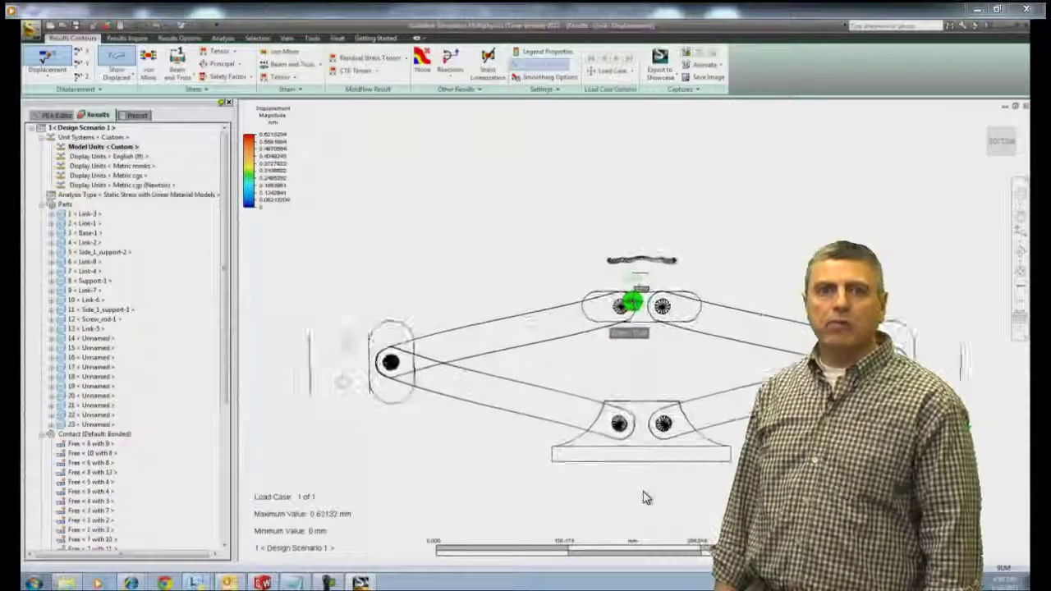
scroll(645, 499, "up", 5)
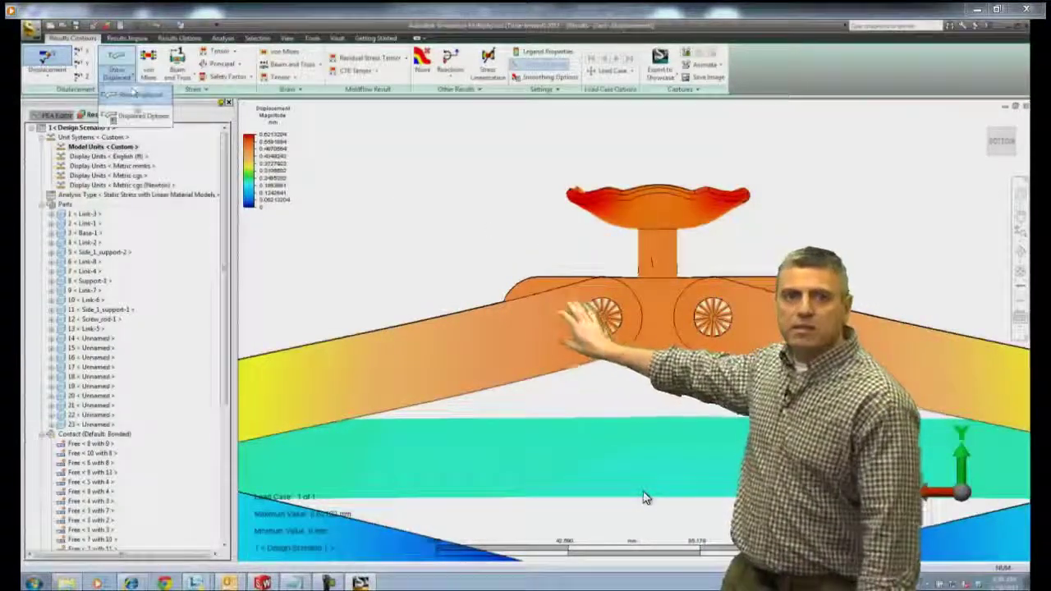
left_click(140, 117)
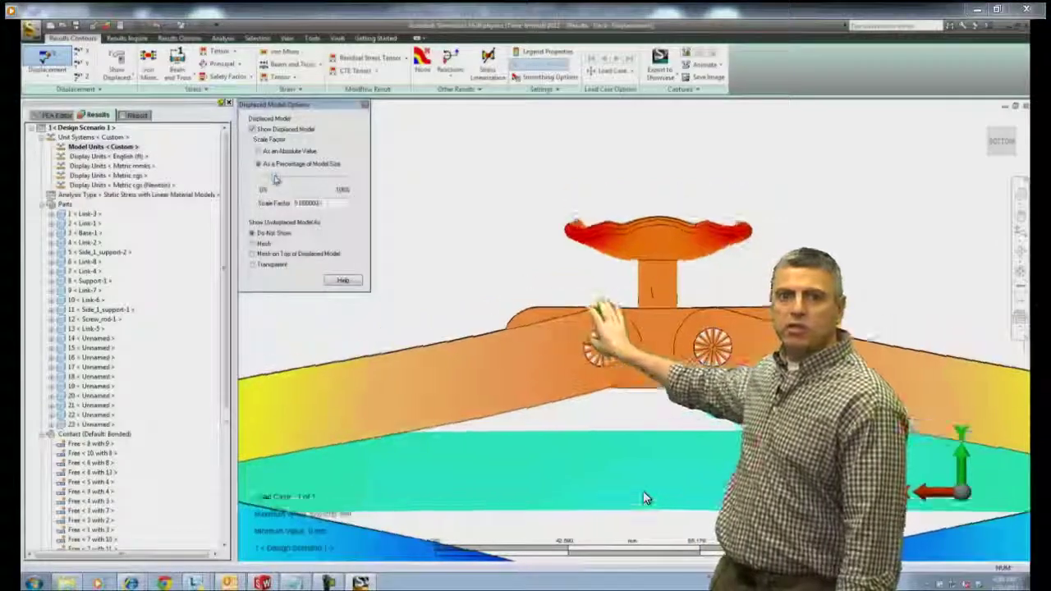
left_click_drag(277, 179, 279, 179)
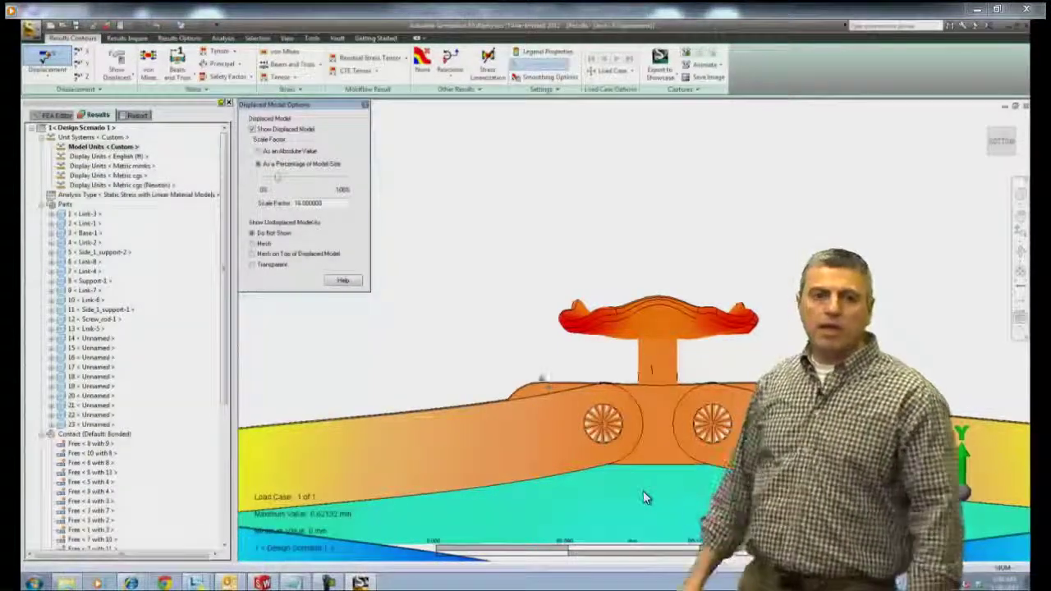
middle_click_drag(644, 492, 644, 494)
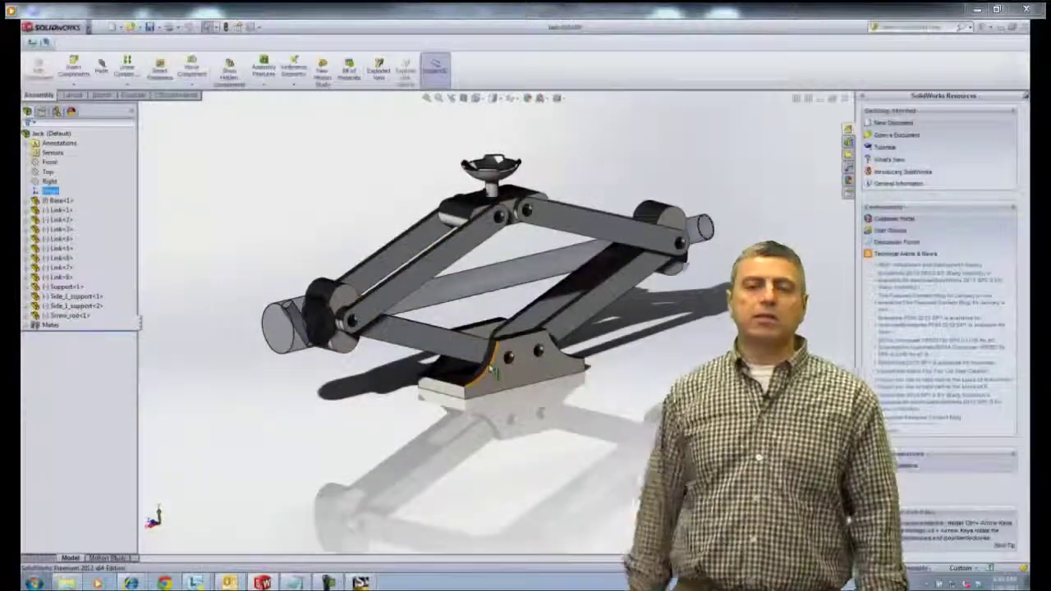
Step: In SolidWorks, open the Link part, change the depth of its mid-plane extrusion, and rebuild the jack assembly
left_click(395, 266)
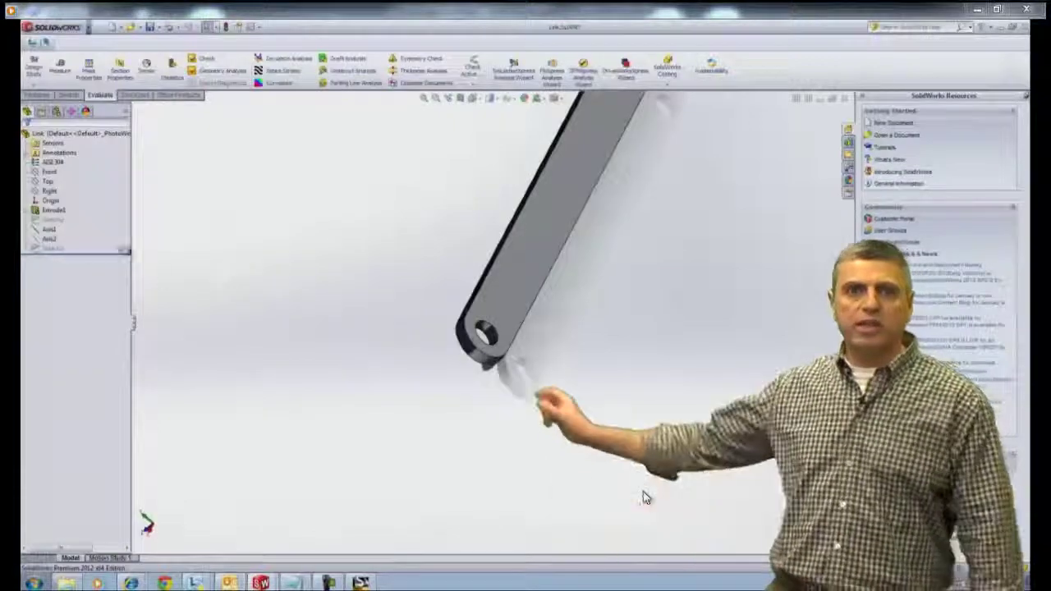
left_click(54, 209)
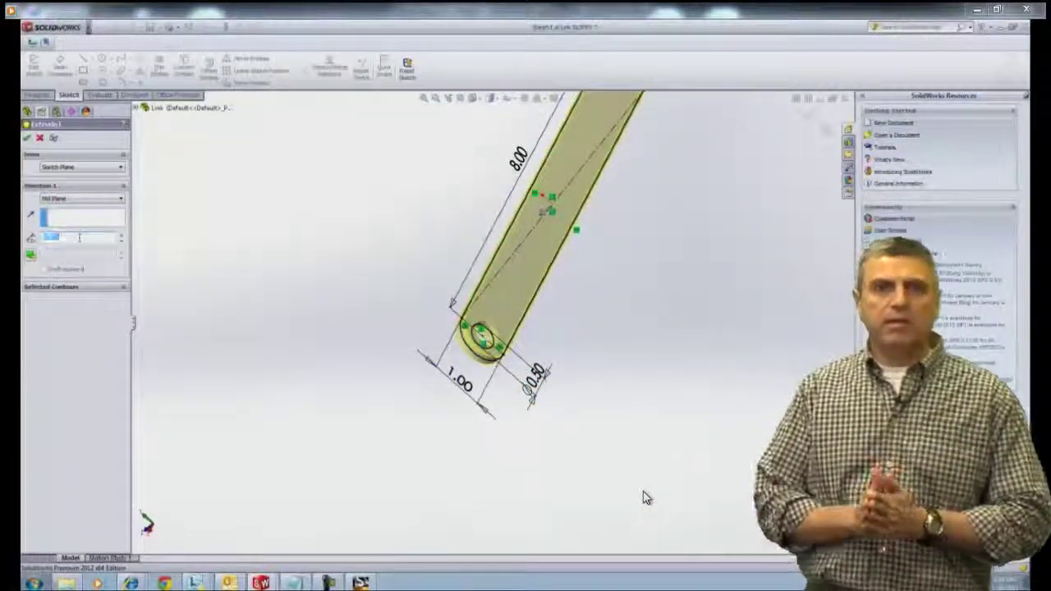
type(".8")
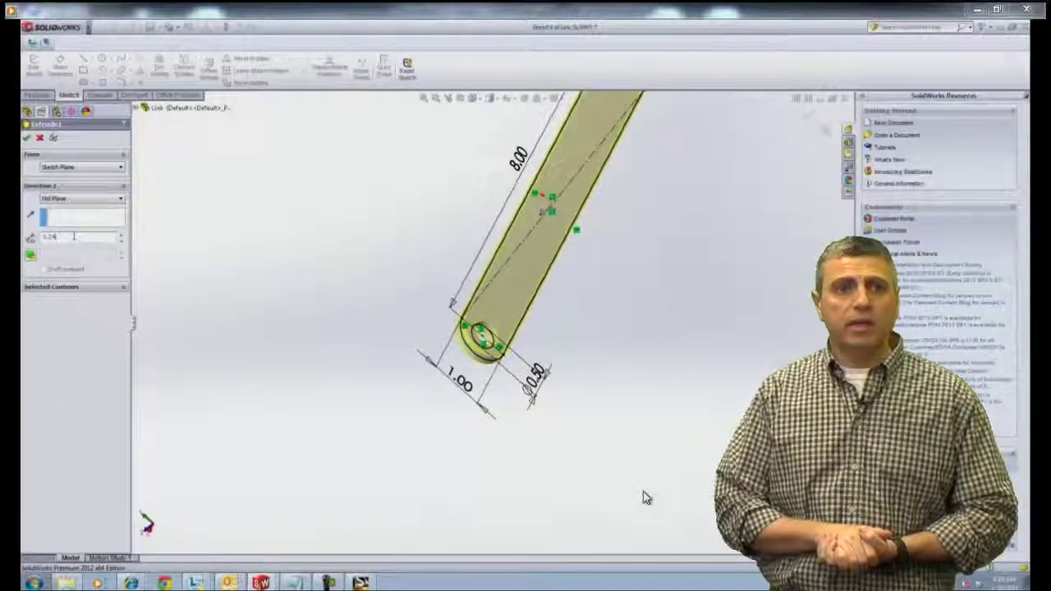
key("Return")
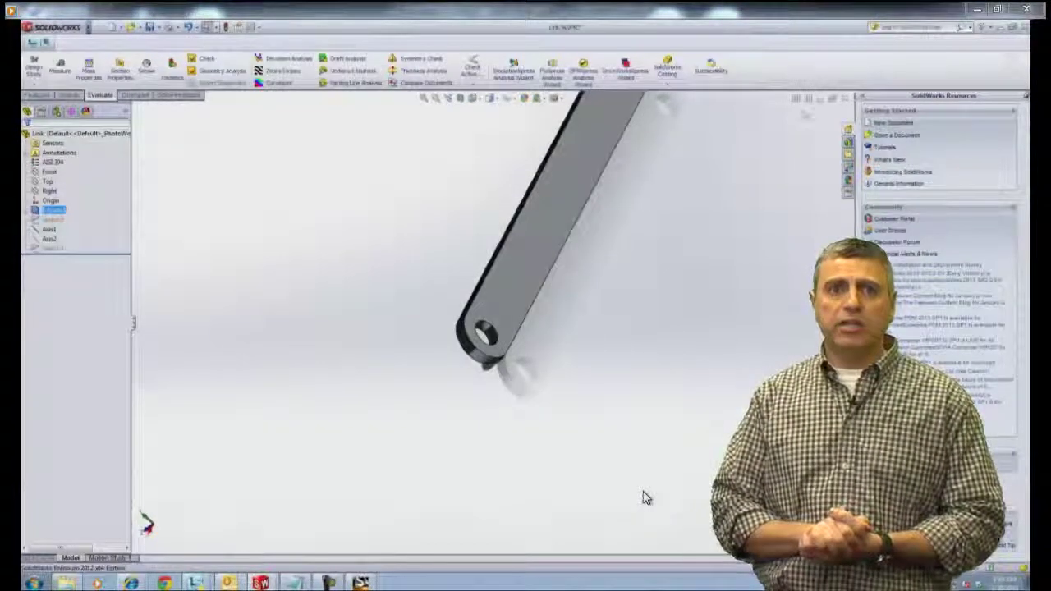
key("ctrl+Tab")
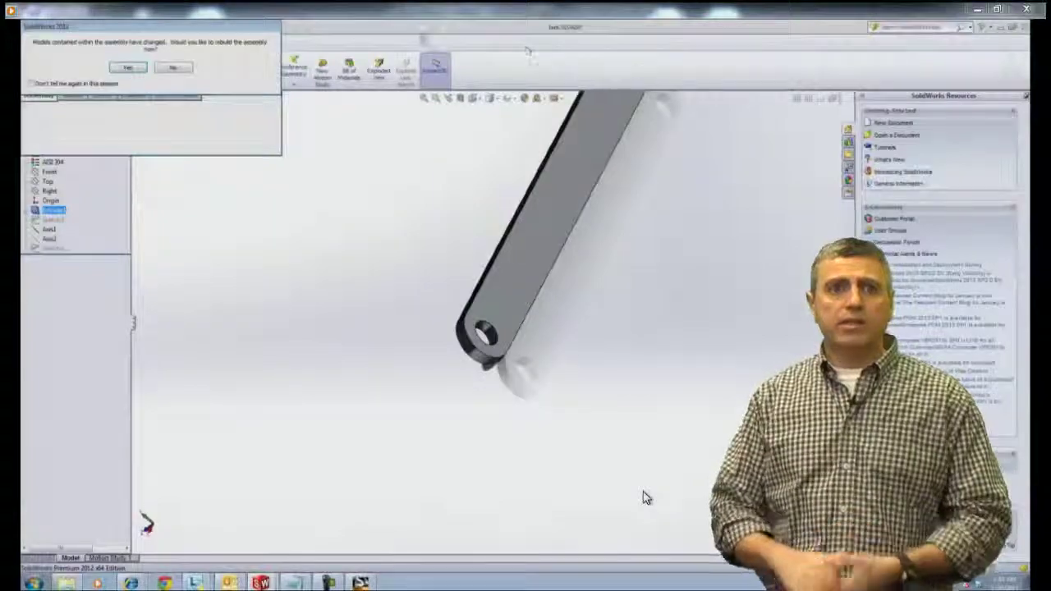
left_click(129, 71)
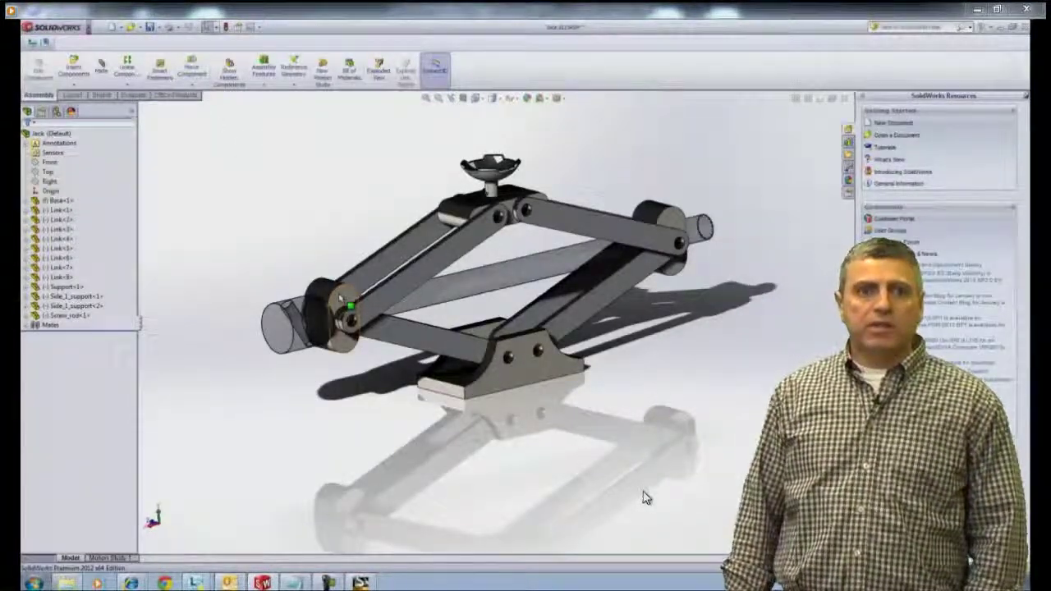
Step: Open the Side_1_support part from the assembly, change the blind depth of its base extrusion, and rebuild the jack assembly
left_click(345, 303)
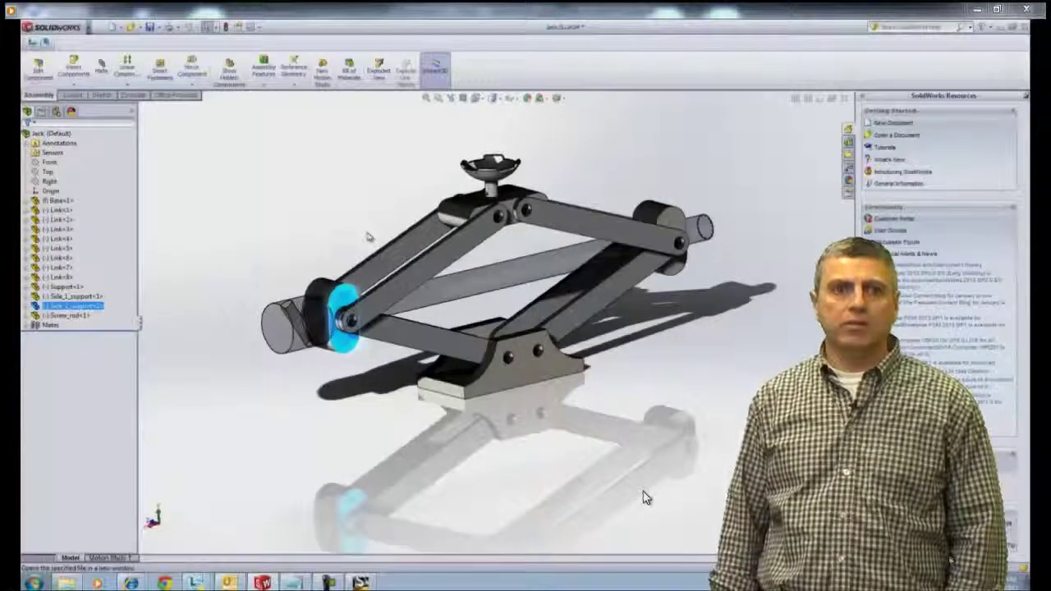
left_click(370, 237)
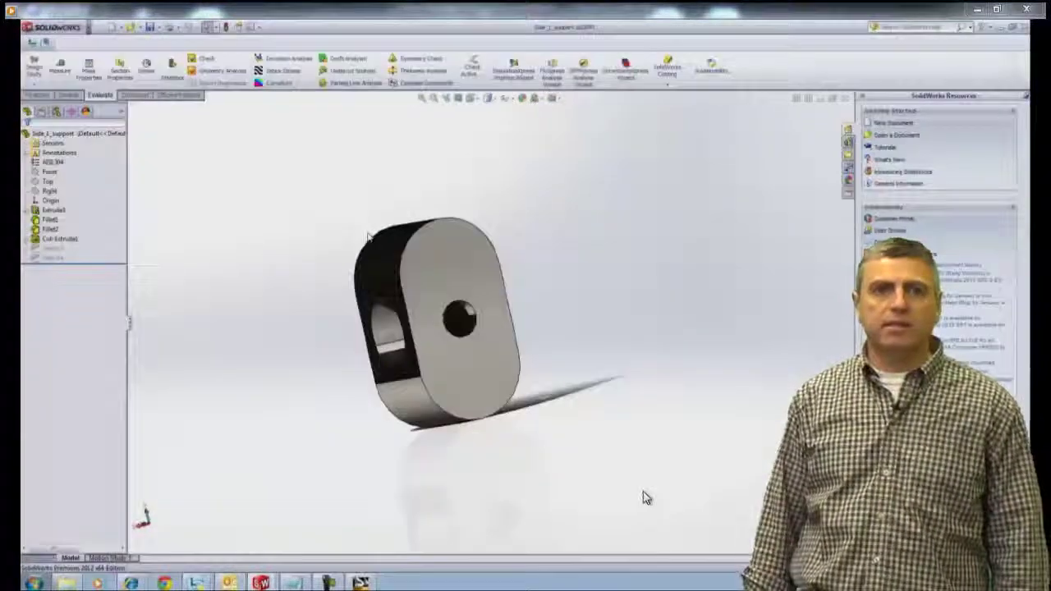
left_click(54, 211)
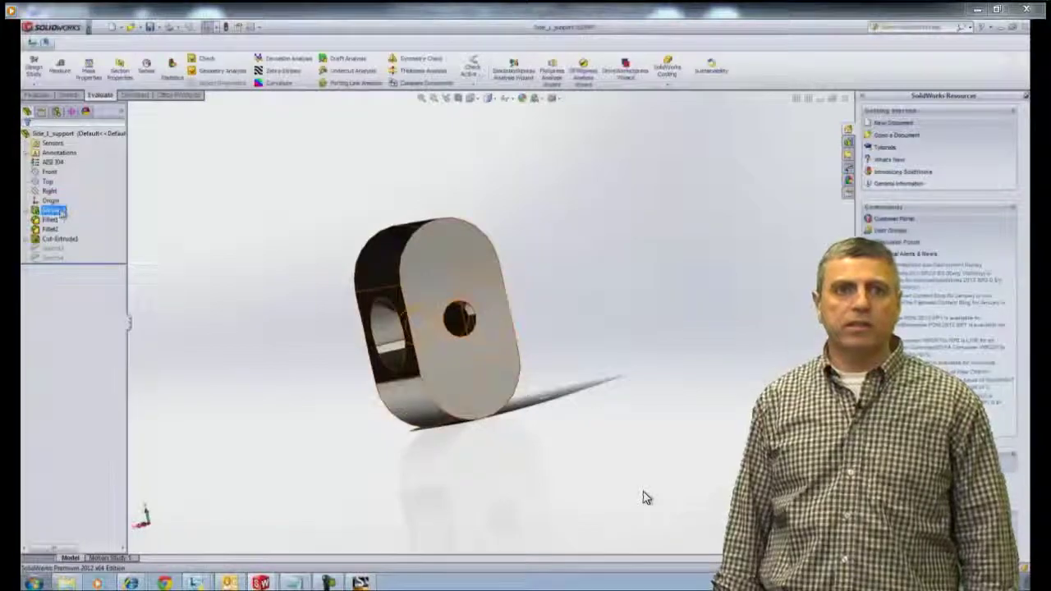
double_click(59, 212)
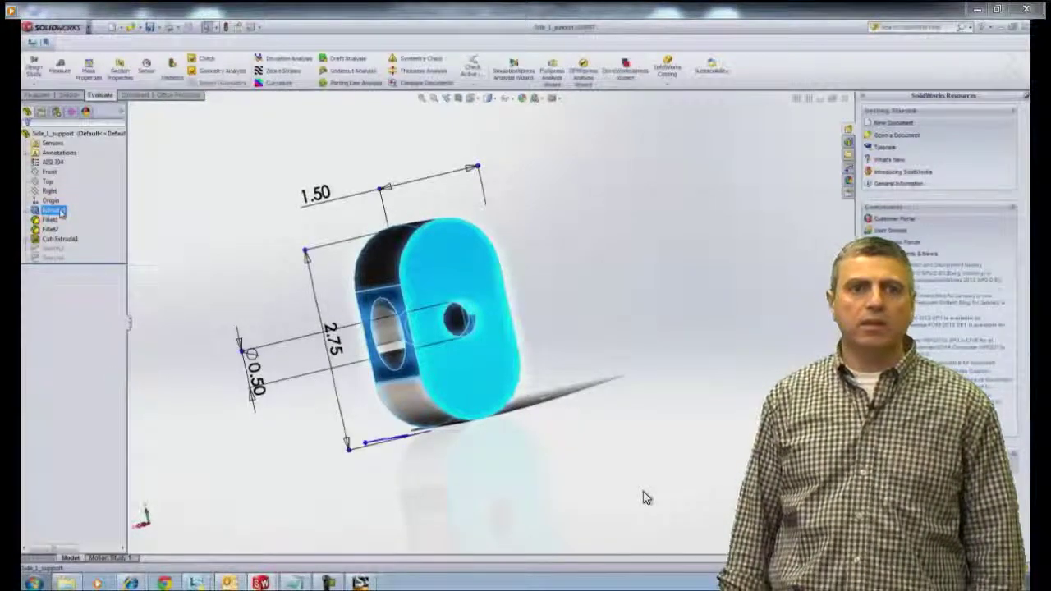
left_click(69, 185)
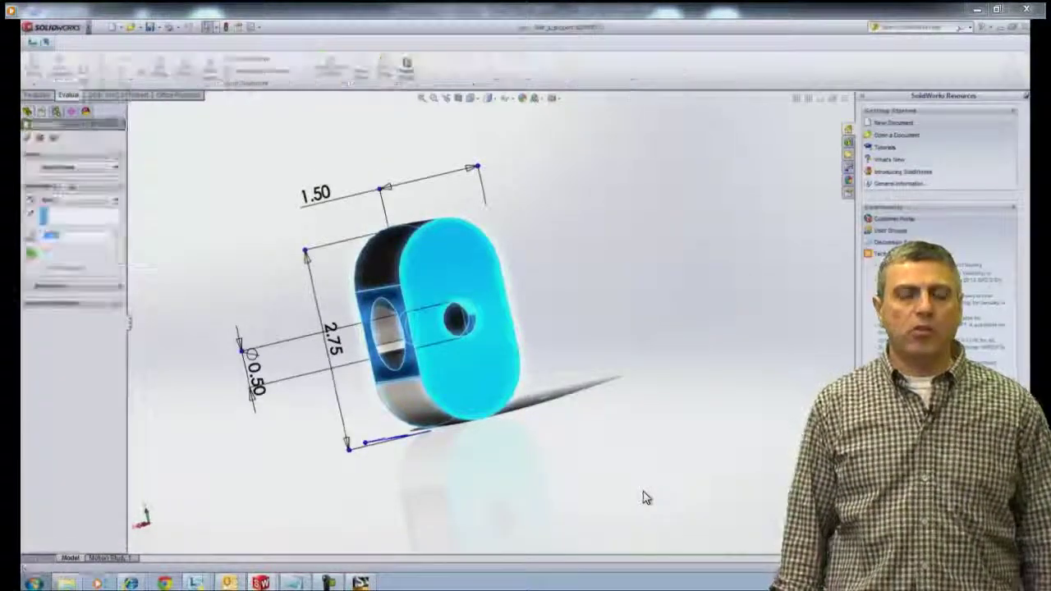
type("1")
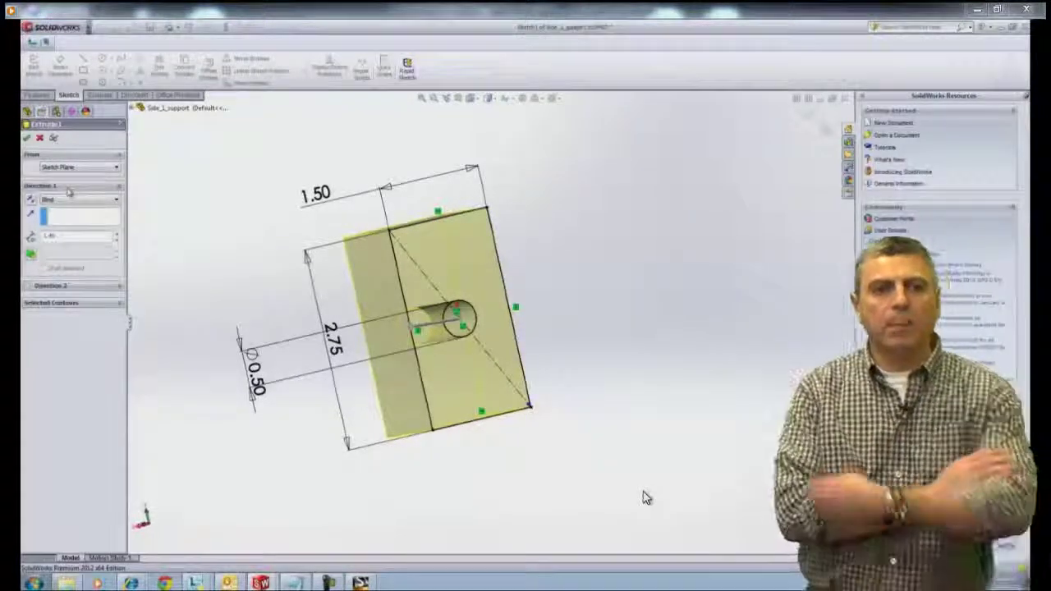
key("Return")
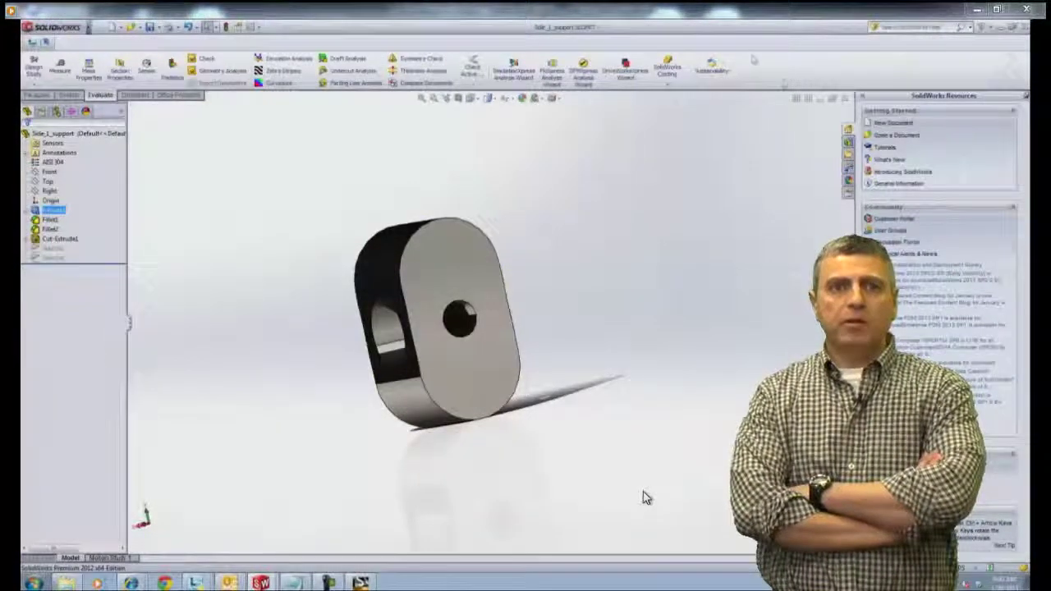
left_click(845, 100)
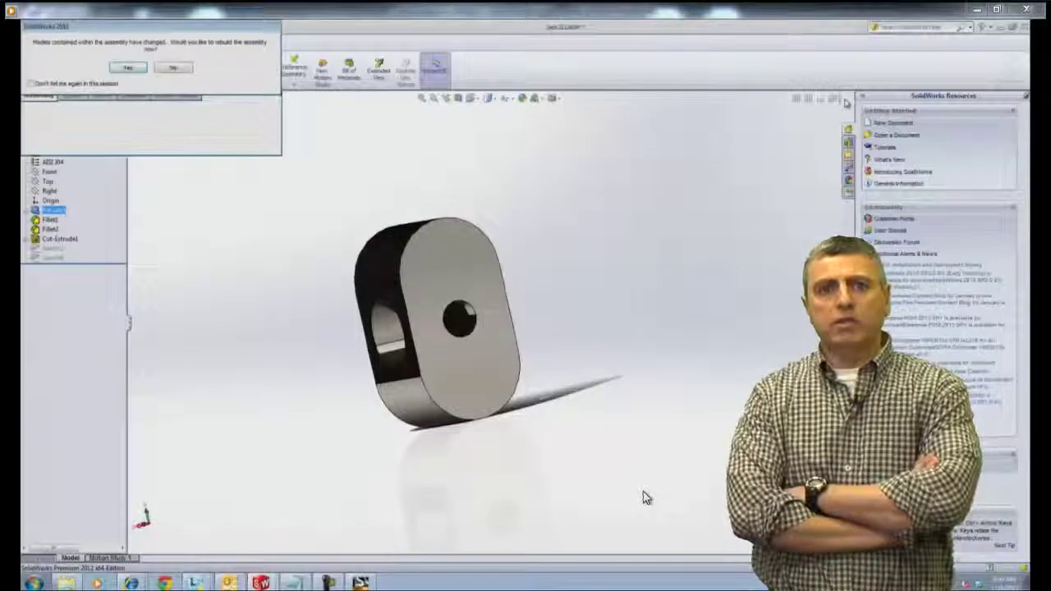
left_click(128, 69)
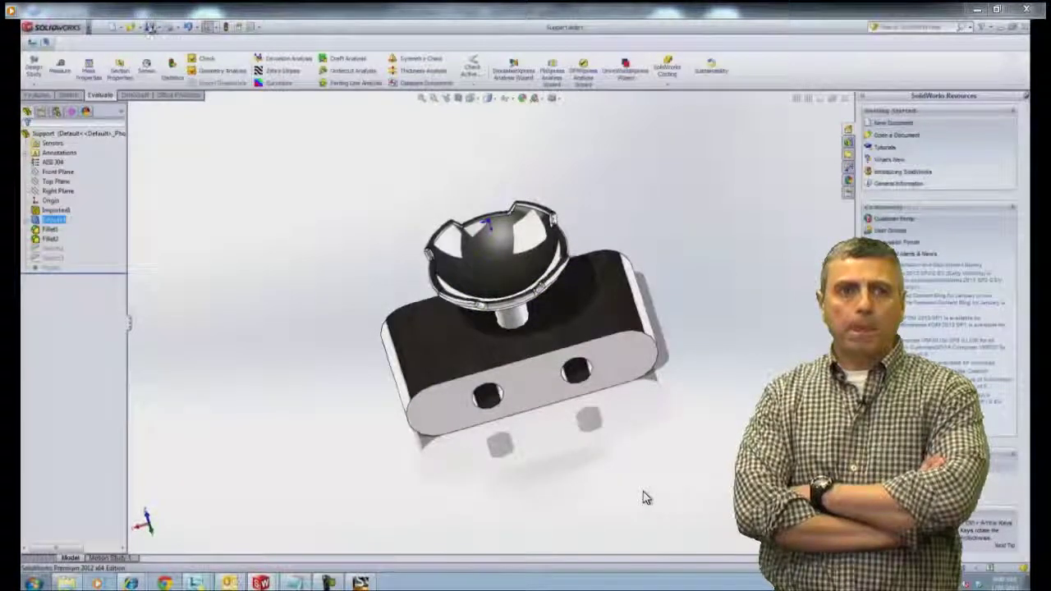
Step: Close the edited Support part and rebuild the jack assembly with its changes
left_click(846, 99)
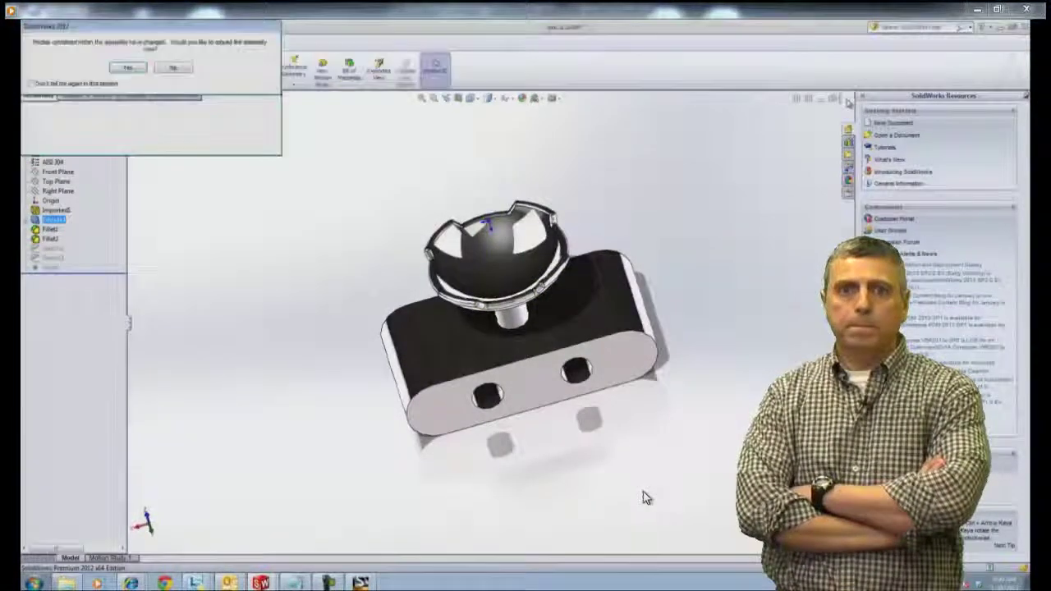
left_click(128, 68)
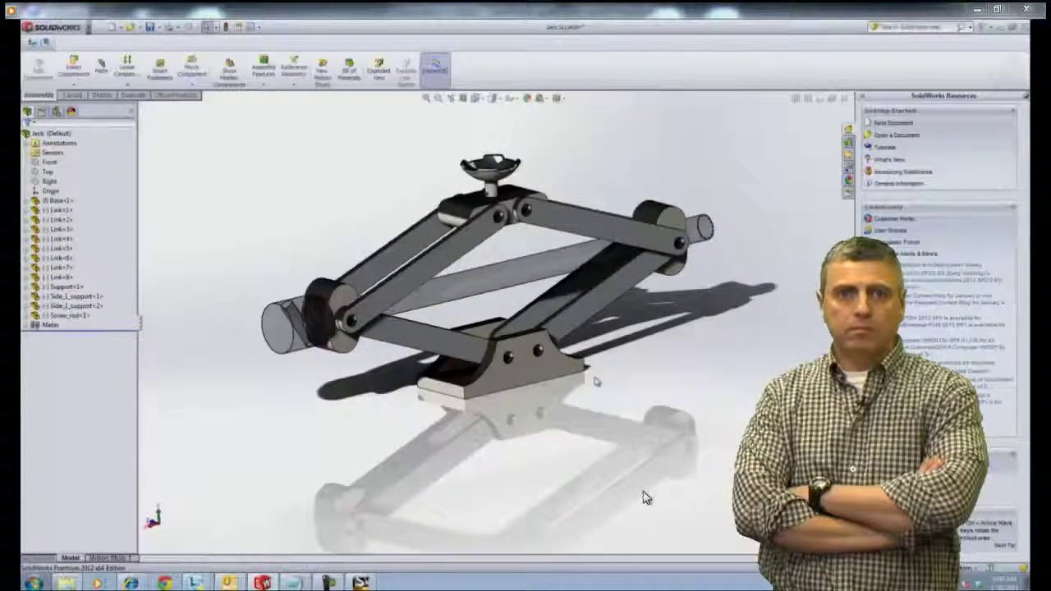
left_click(546, 362)
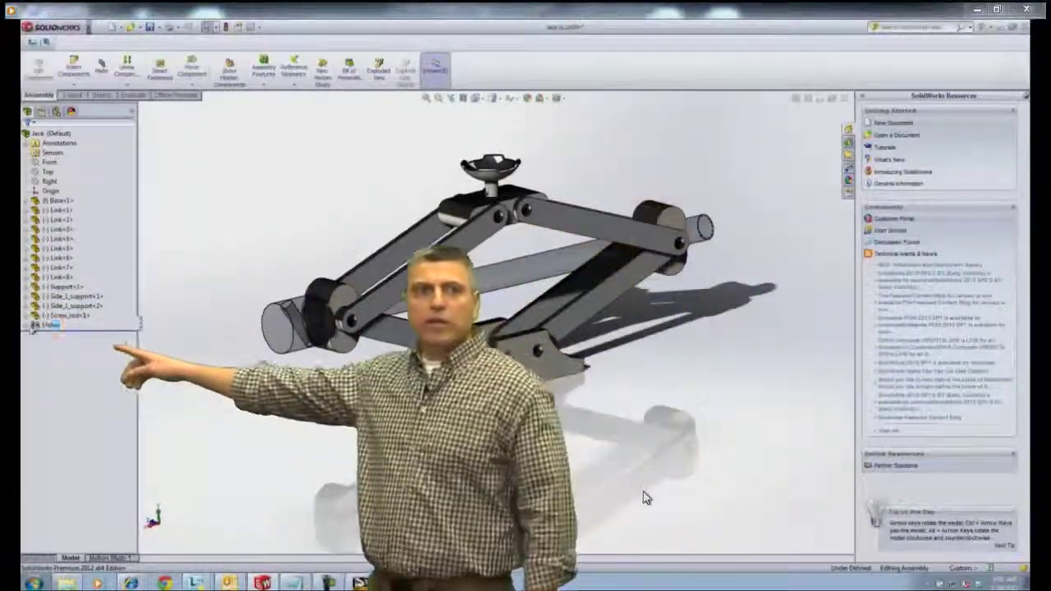
Step: Expand the assembly's mates and examine the coincident mates joining the base, links and supports one by one
left_click(34, 325)
left_click(90, 278)
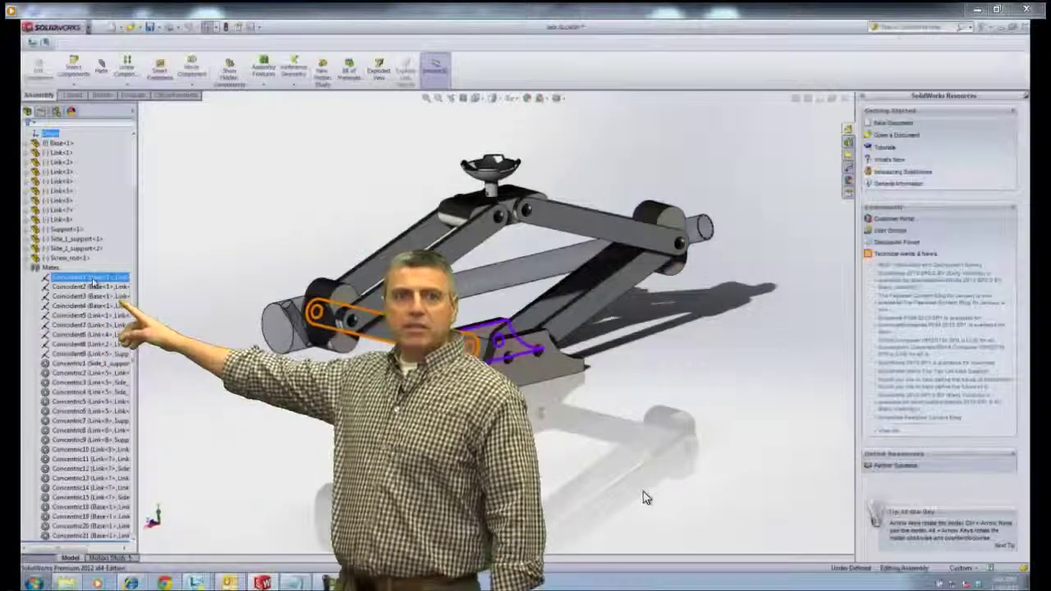
left_click(93, 287)
left_click(94, 298)
left_click(92, 307)
left_click(91, 317)
left_click(88, 326)
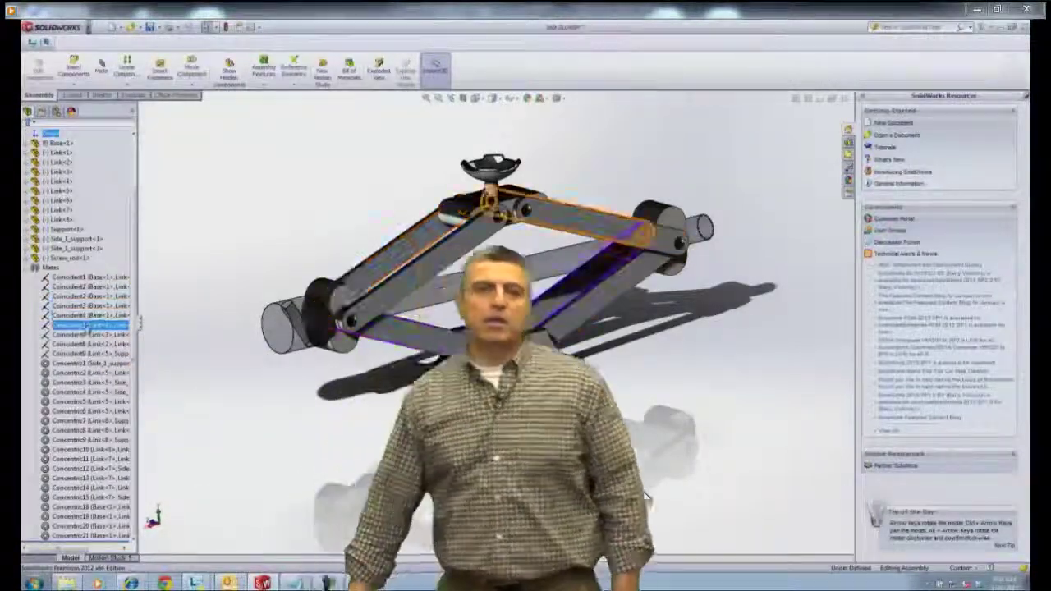
left_click(89, 334)
left_click(87, 344)
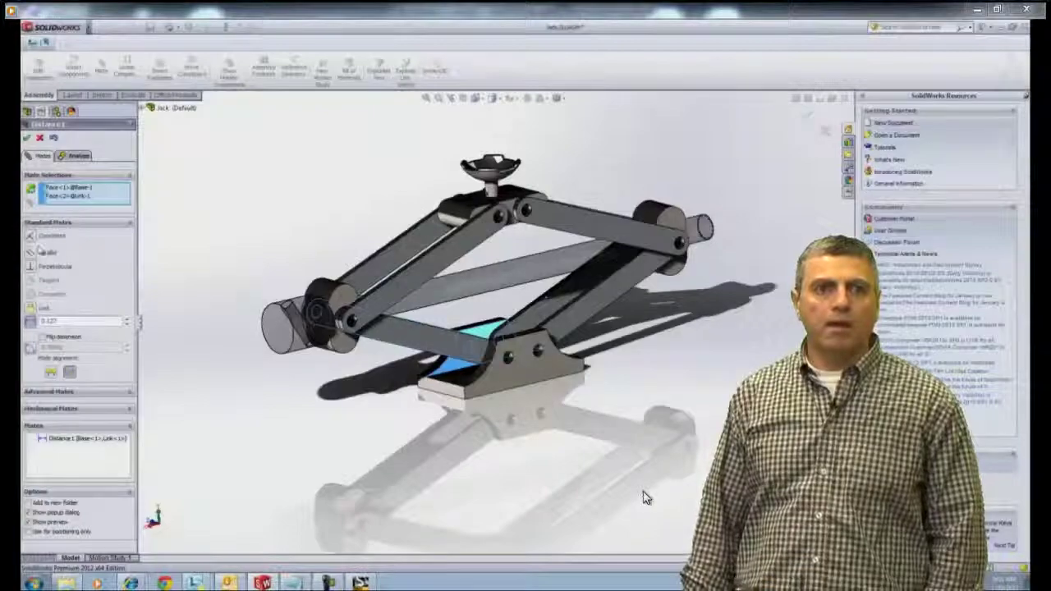
Step: Convert the coincident mates between the base, links and support into distance mates, using 0.125 for the Link-to-Support mate
left_click(30, 138)
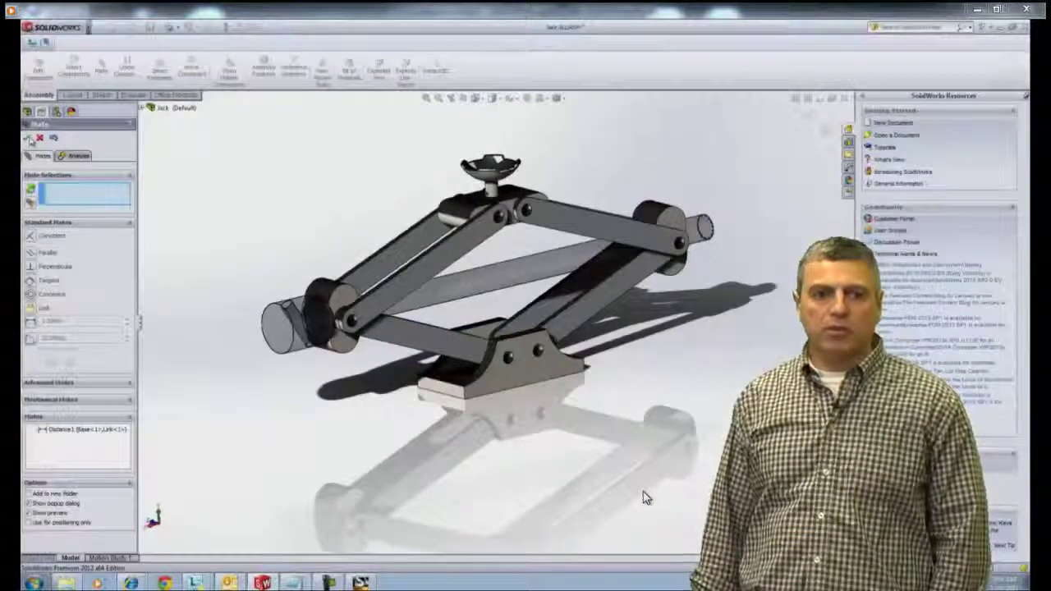
key("Return")
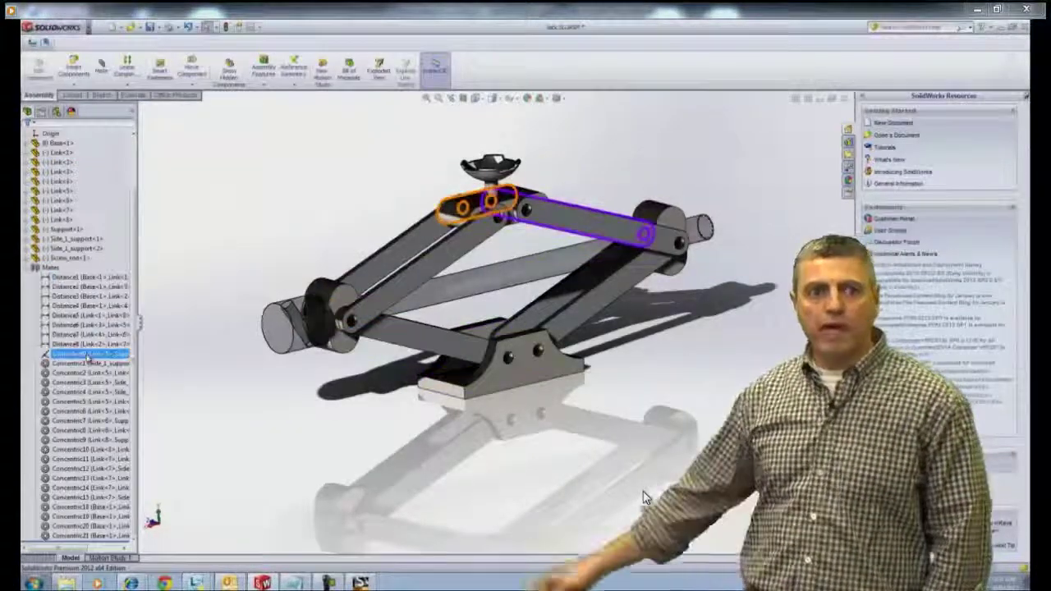
left_click(99, 327)
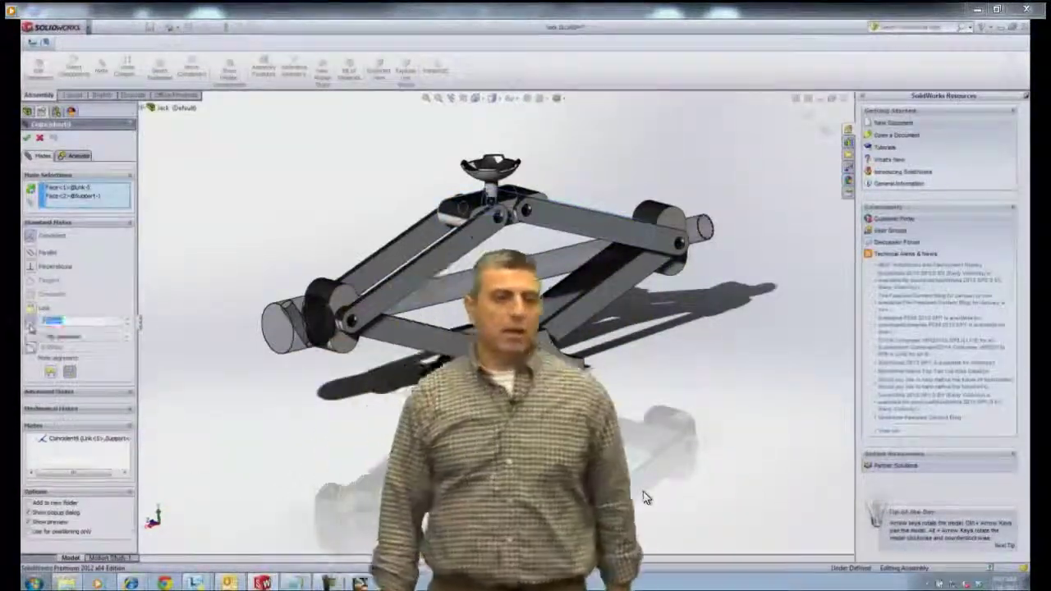
left_click(31, 322)
type("0.125")
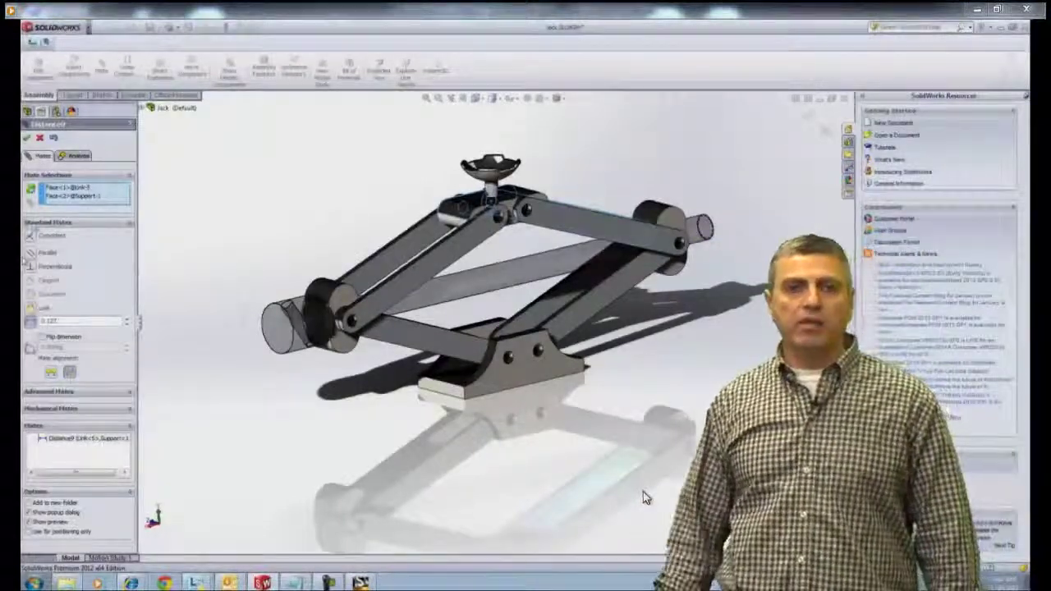
key("Return")
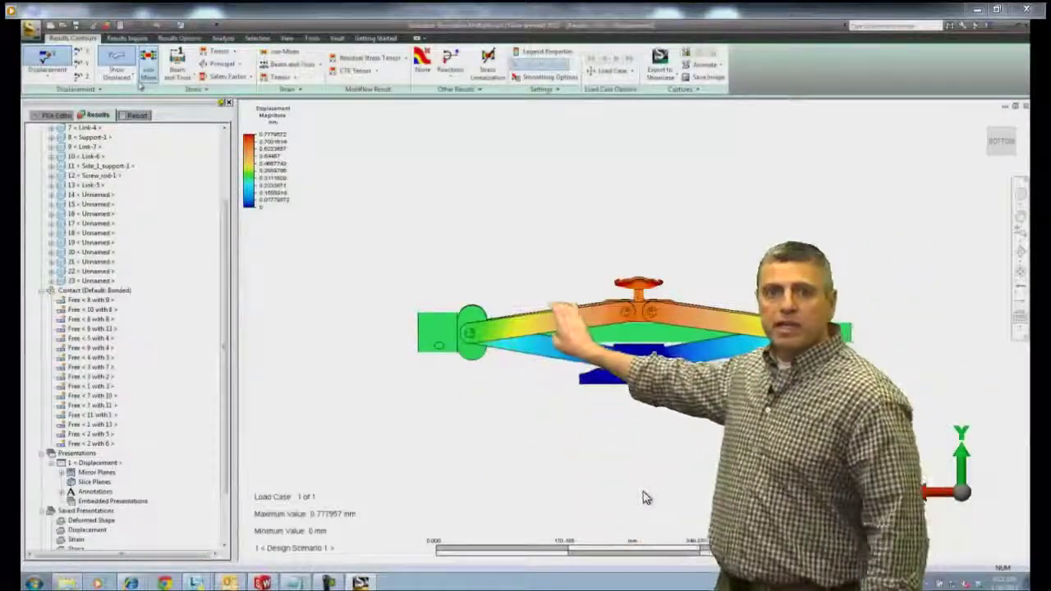
Step: In Simulation Multiphysics, set the displaced model's scale factor to 11 percent of model size and view the von Mises stress across the jack
left_click(130, 75)
left_click(117, 115)
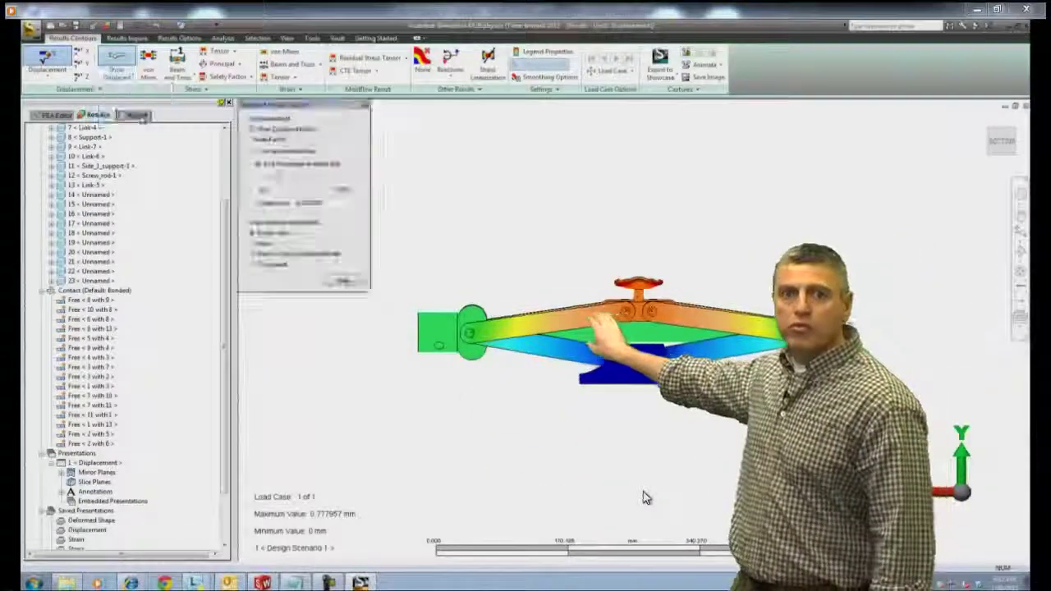
mouse_move(278, 178)
left_mouse_down()
mouse_move(263, 179)
mouse_move(274, 187)
left_mouse_up()
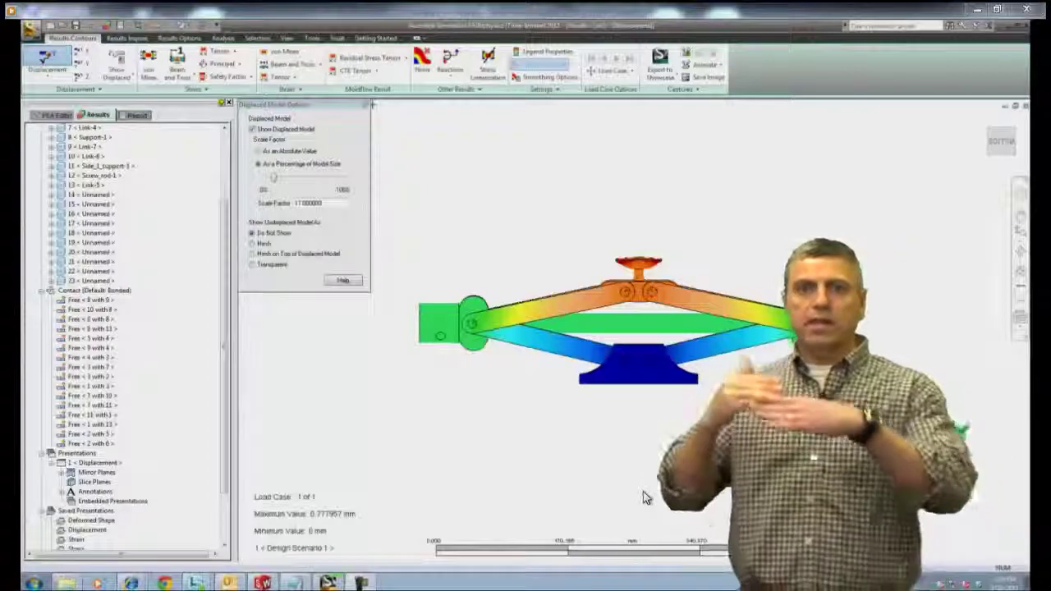
left_click(367, 105)
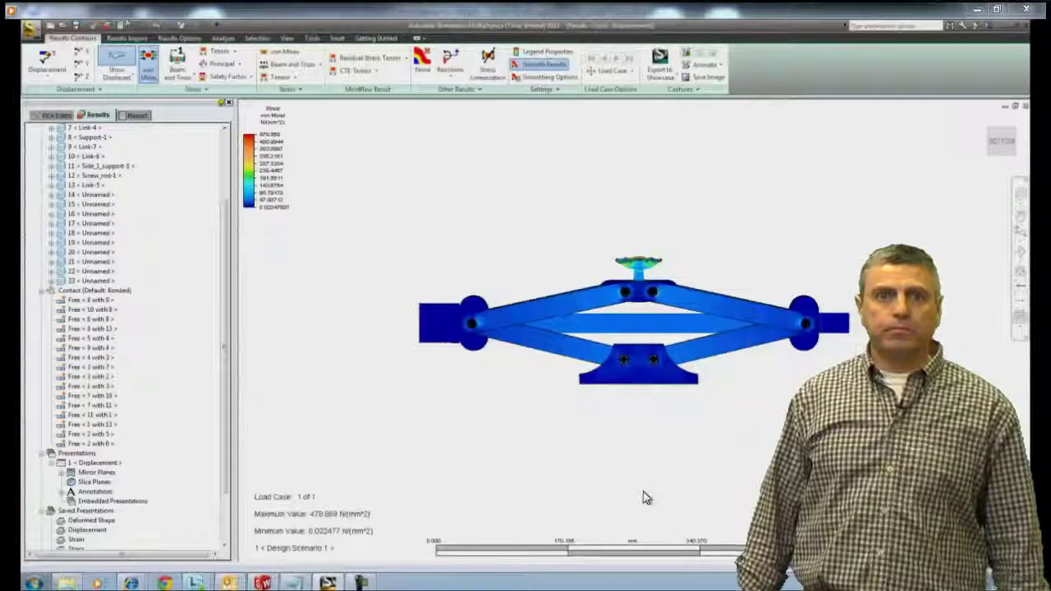
middle_click_drag(410, 243, 574, 285)
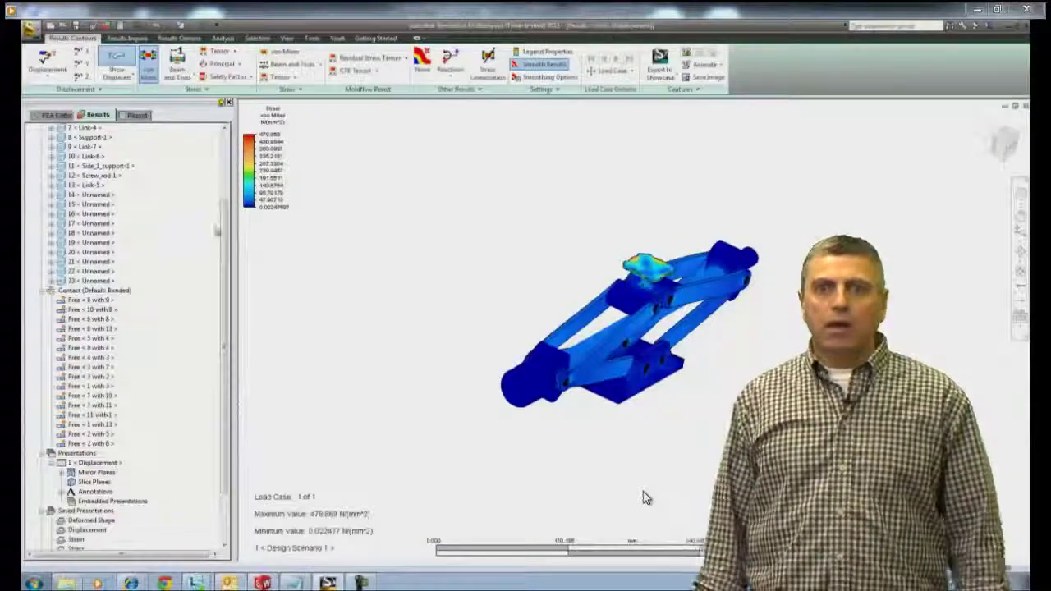
left_click_drag(224, 234, 224, 158)
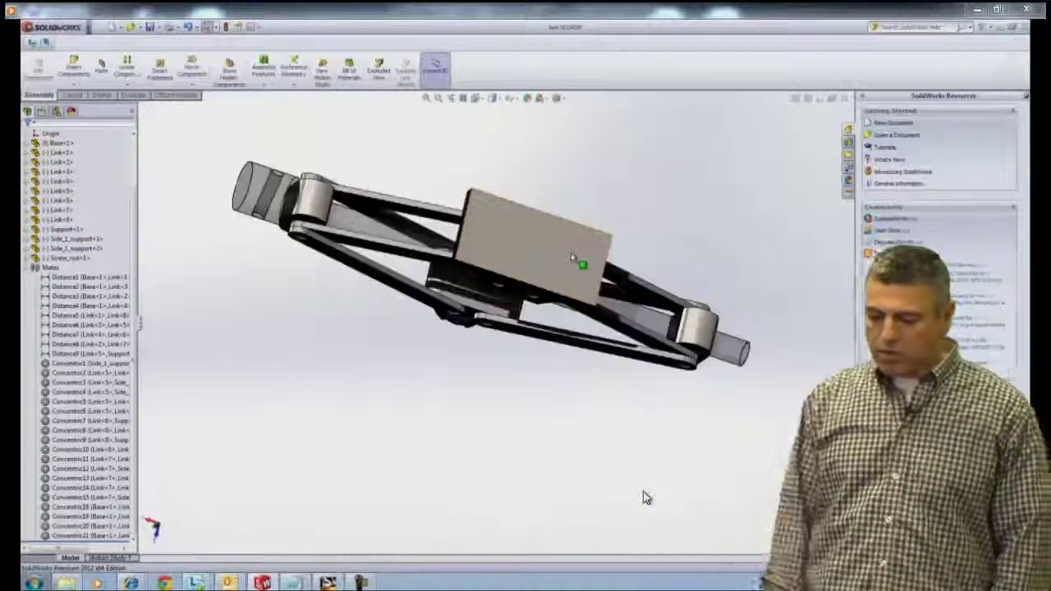
Step: In SolidWorks, sketch a corner rectangle about 560 by 94 mm on the base's underside, covering one lengthwise half of the jack
left_click(575, 256)
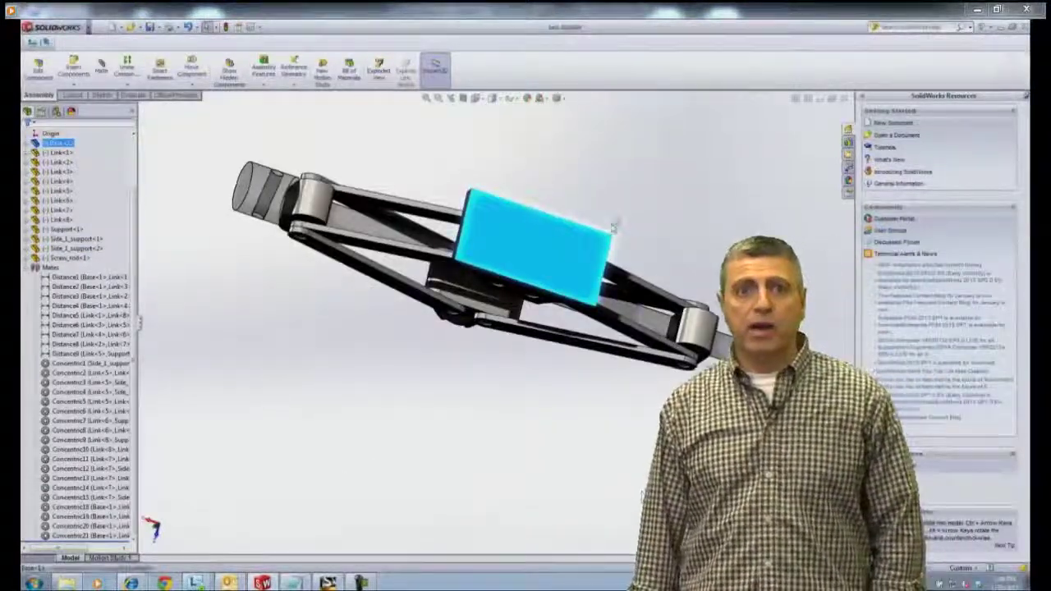
left_click(610, 216)
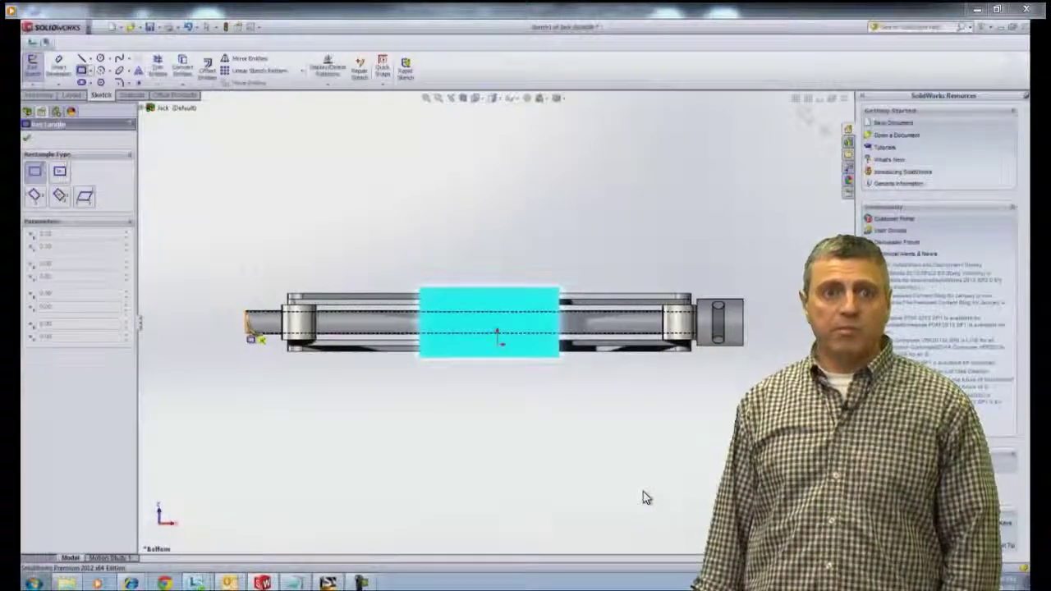
mouse_move(246, 322)
left_mouse_down()
mouse_move(536, 249)
mouse_move(758, 236)
left_mouse_up()
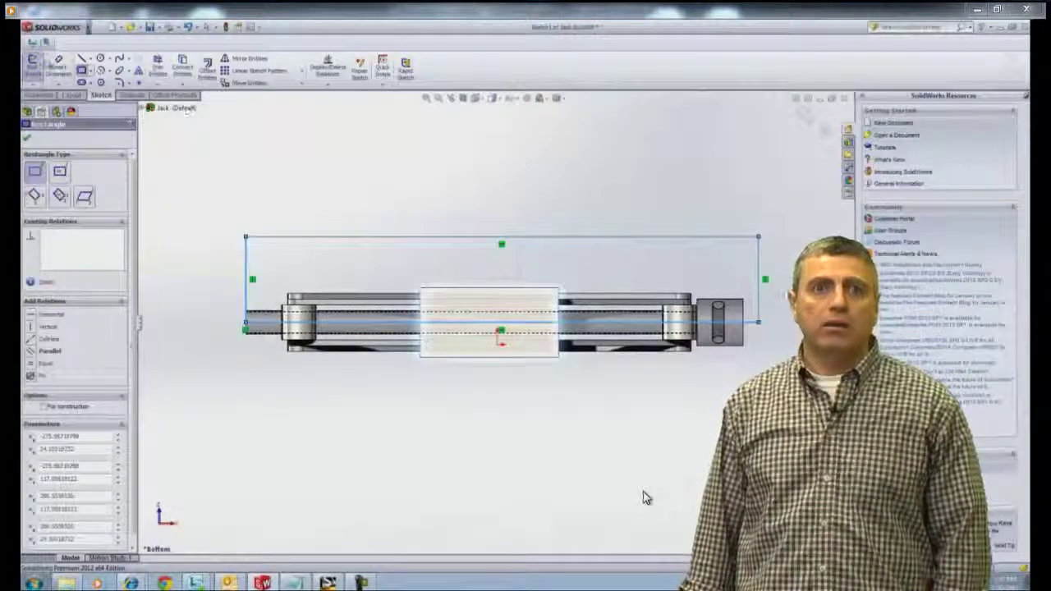
left_click(35, 67)
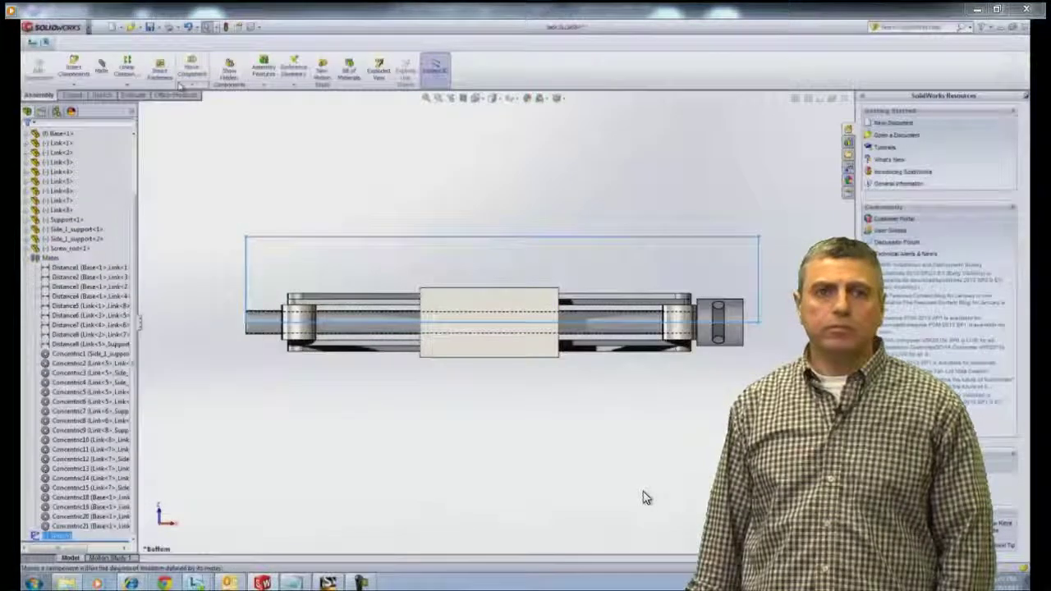
Step: Make an extruded cut from the rectangle upward past the top support to remove one lengthwise half of the jack
left_click(264, 83)
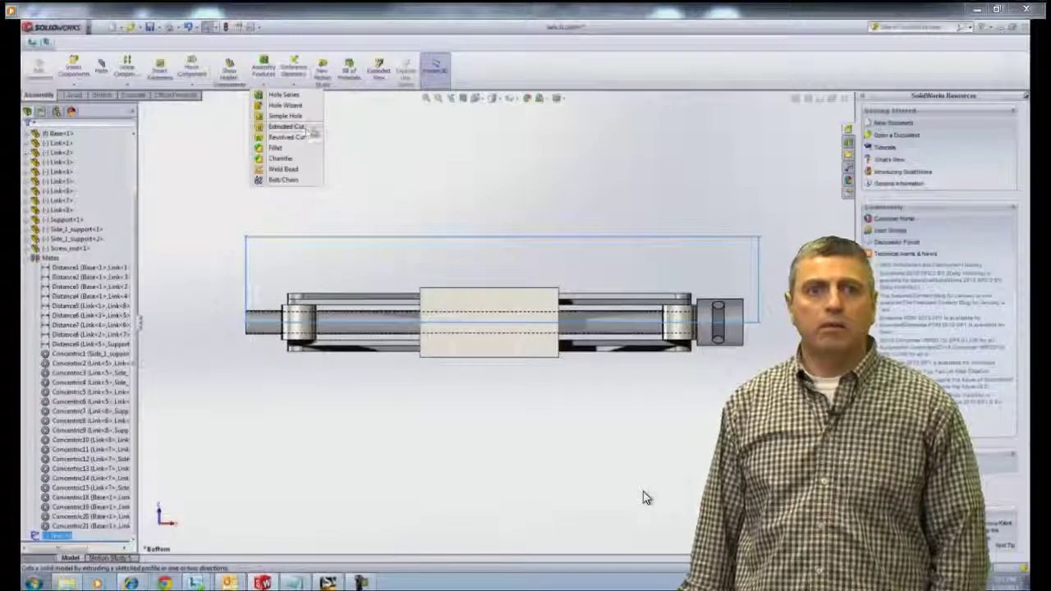
left_click(288, 127)
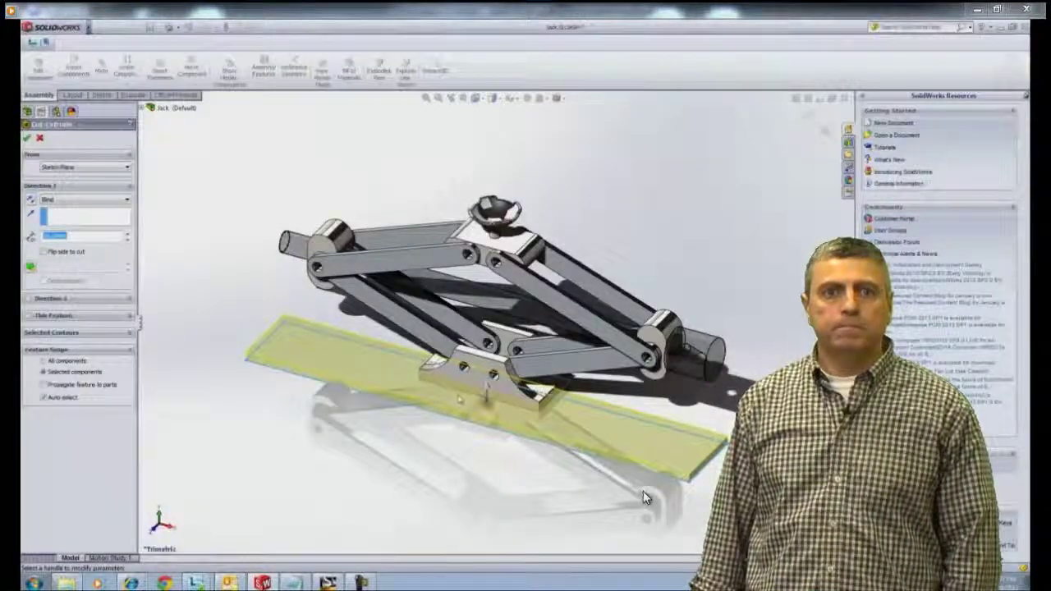
left_click_drag(496, 342, 503, 230)
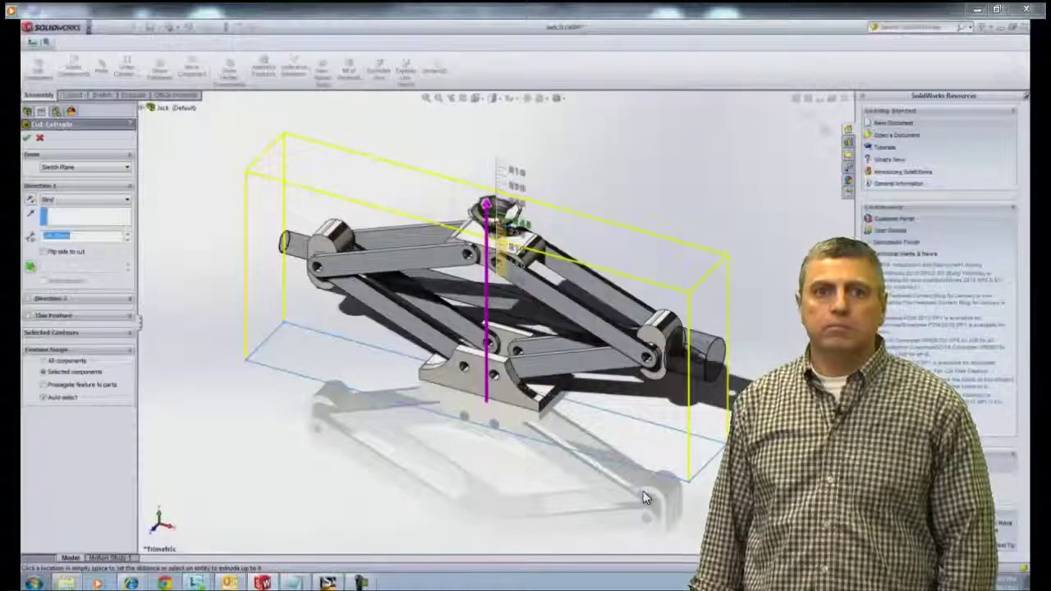
left_click(643, 491)
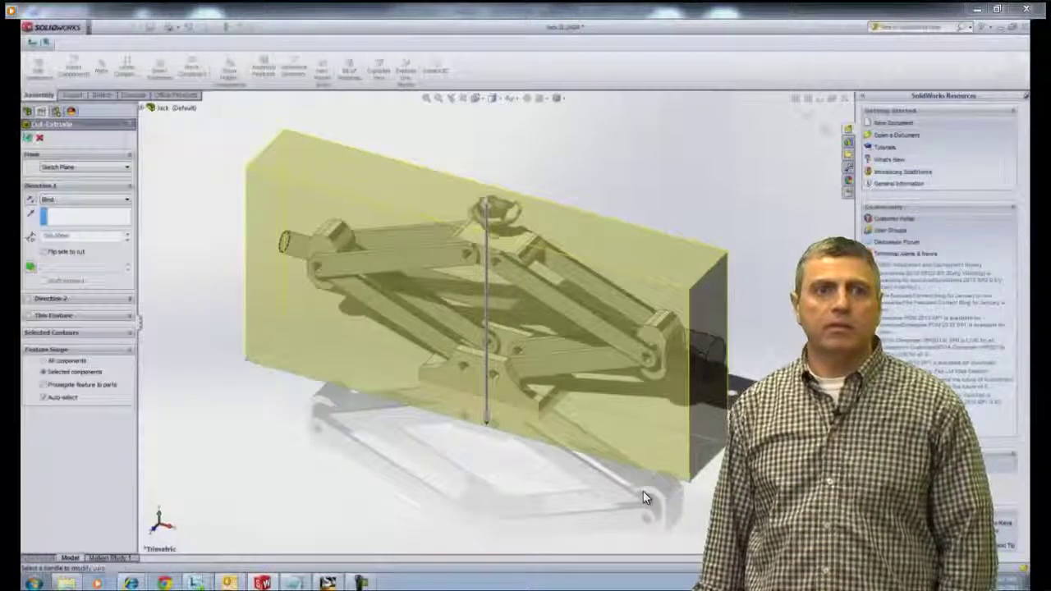
left_click(27, 139)
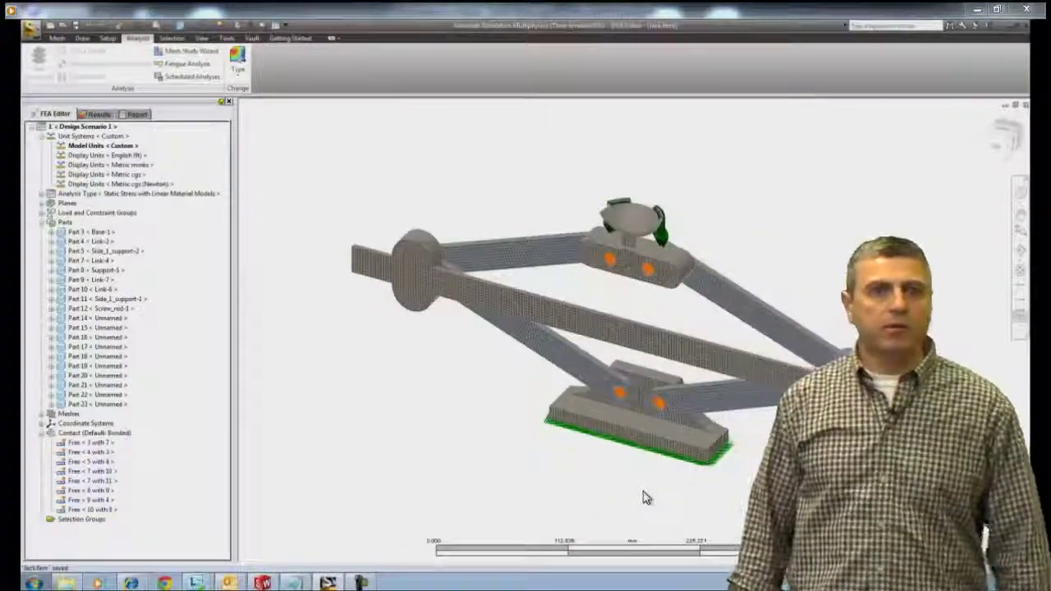
Step: In Simulation Multiphysics, examine the meshed half-jack model with its loads and constraints from the uncut side
middle_click_drag(647, 498, 647, 497)
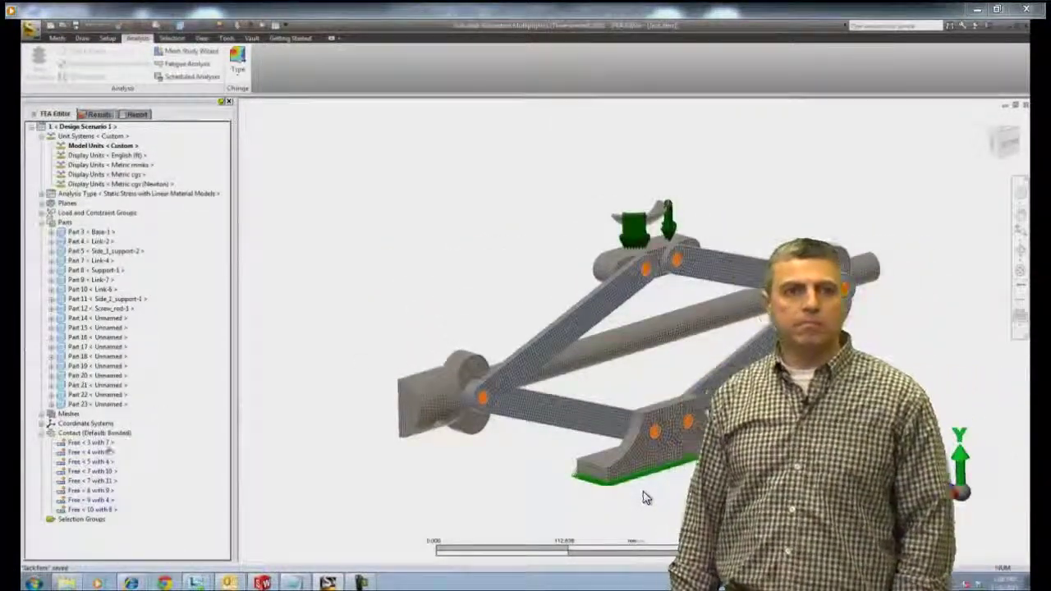
Step: Deactivate the unnamed parts 20 through 23 so they are excluded from the half-jack analysis
left_click(107, 403)
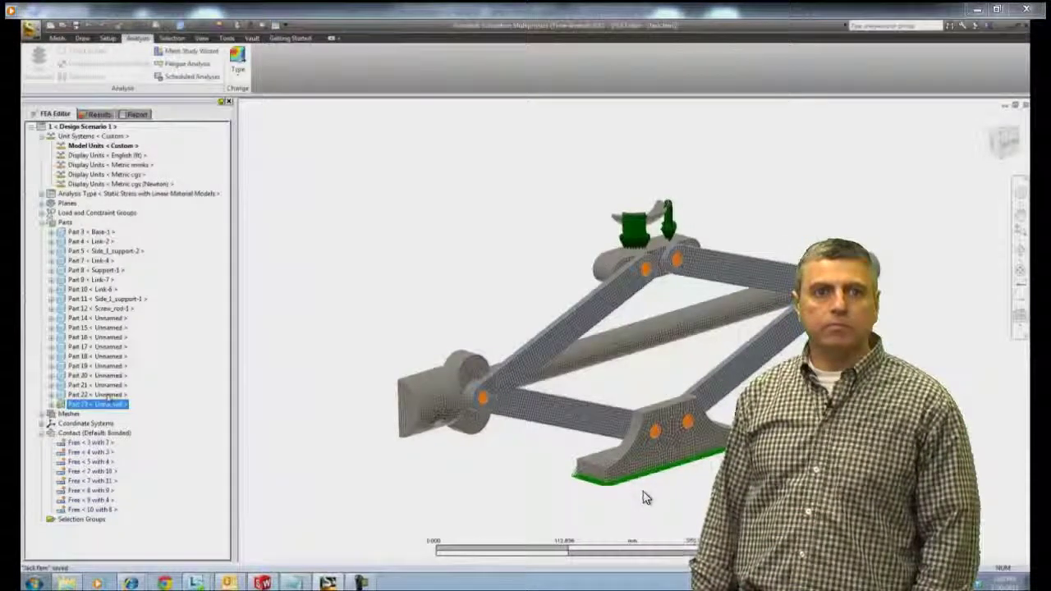
left_click(113, 383, "shift")
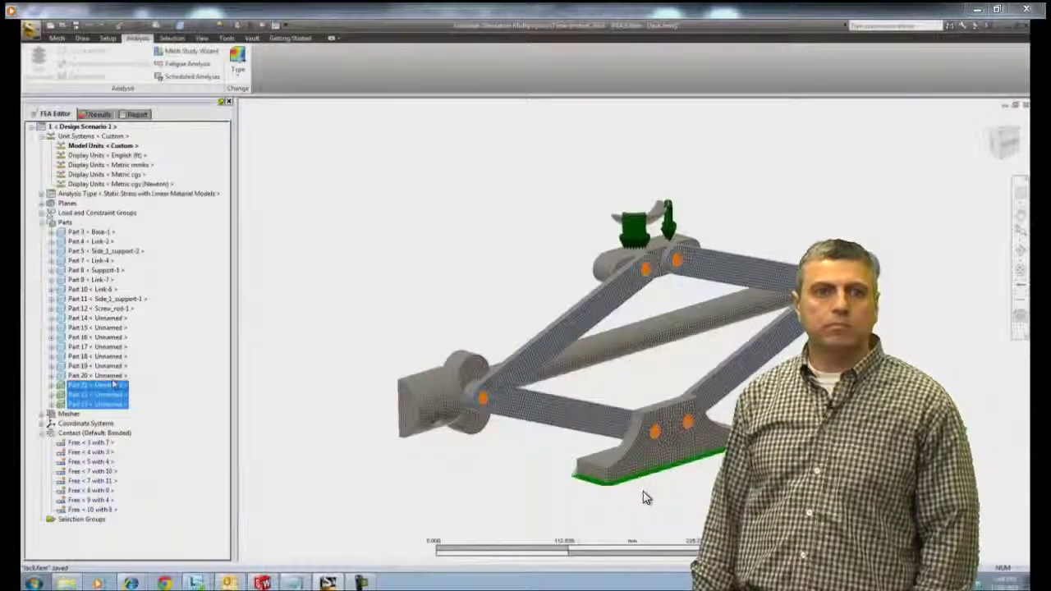
left_click(110, 377, "shift")
right_click(110, 378)
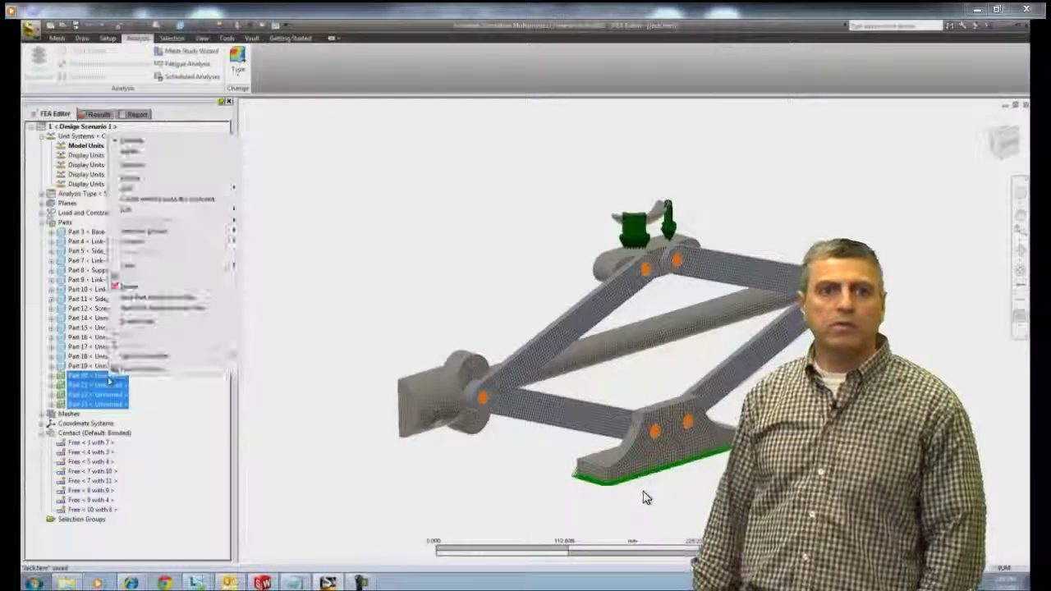
left_click(175, 164)
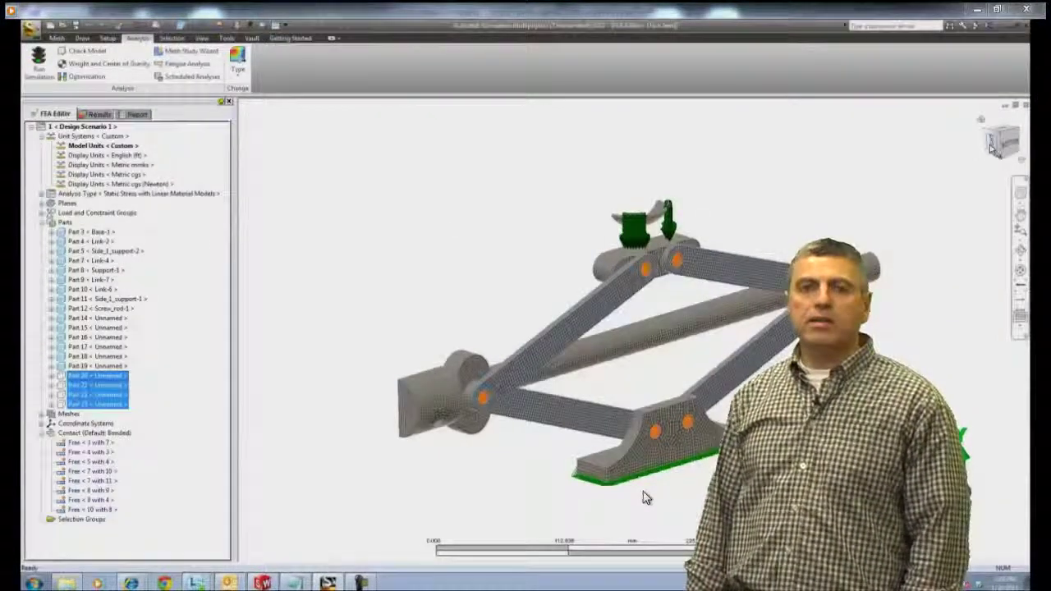
Step: Apply a Z Symmetry general constraint to all surfaces on the half-jack's cut plane, selecting them together from the right view
left_click(993, 146)
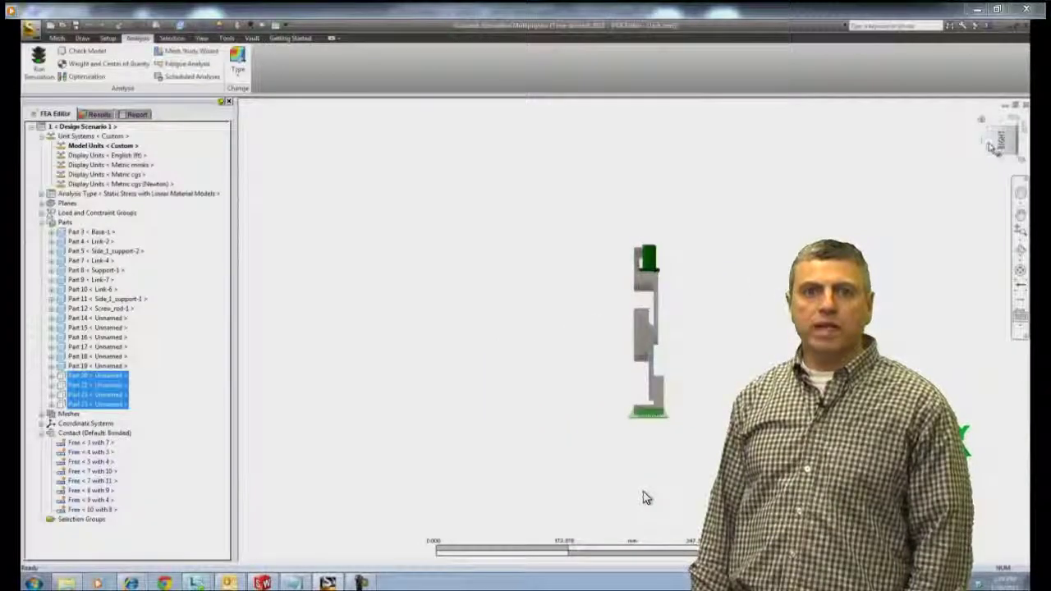
scroll(702, 304, "up", 1)
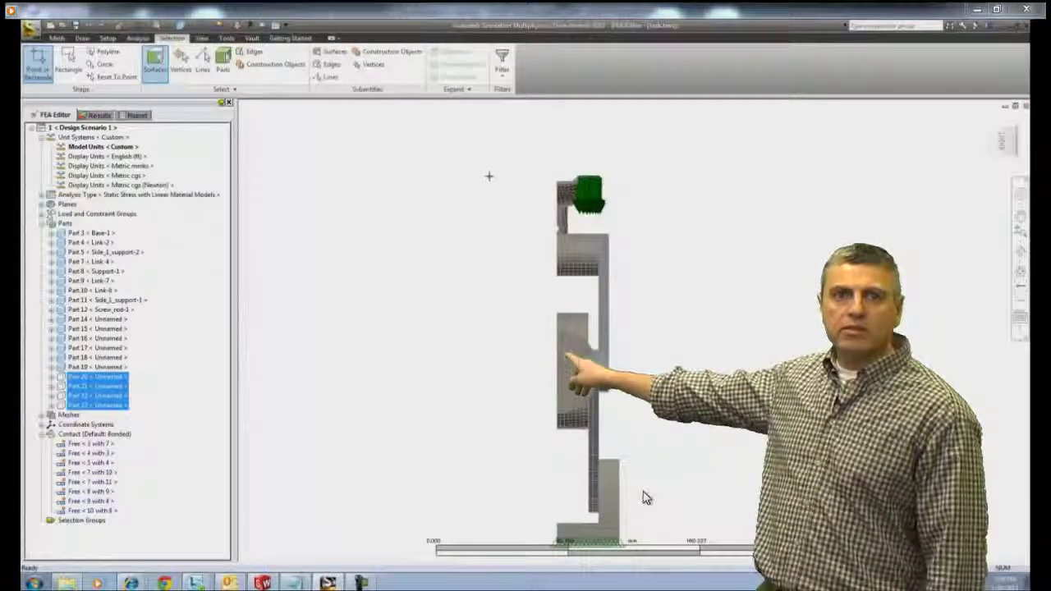
left_click_drag(429, 122, 556, 560)
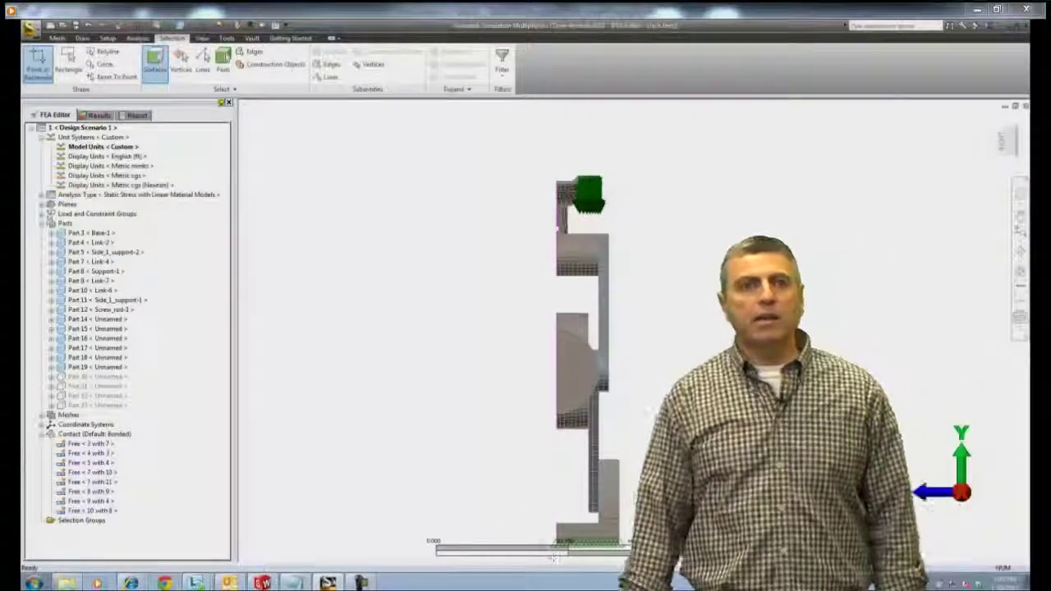
left_click(107, 38)
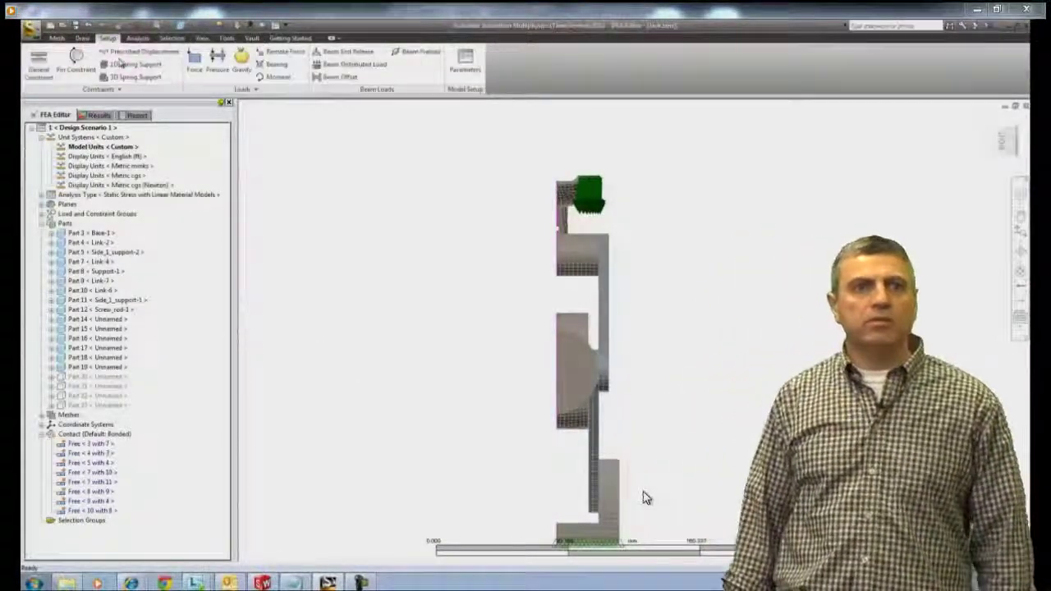
left_click(38, 66)
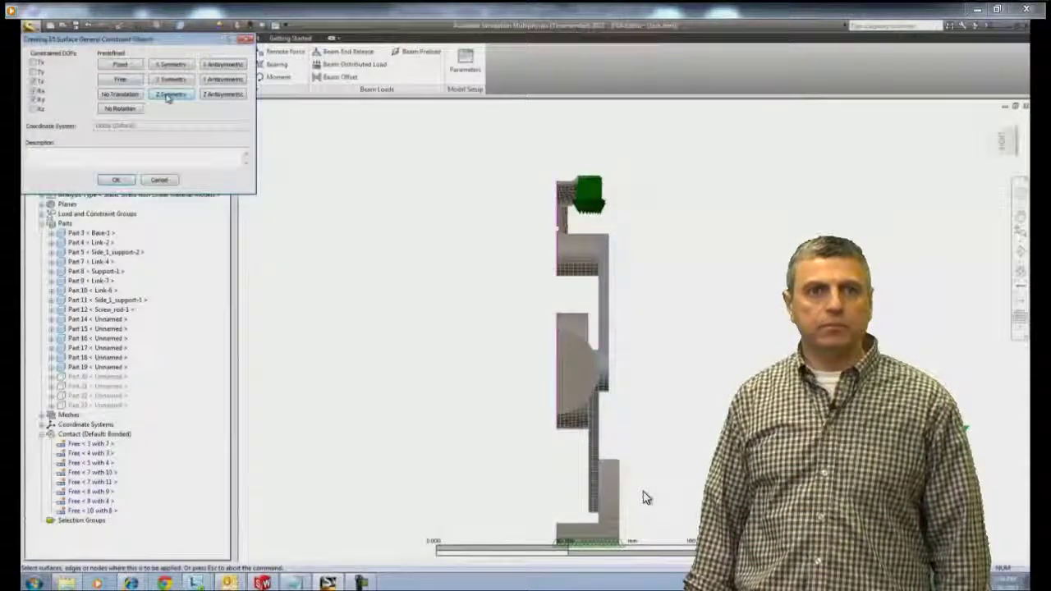
left_click(119, 181)
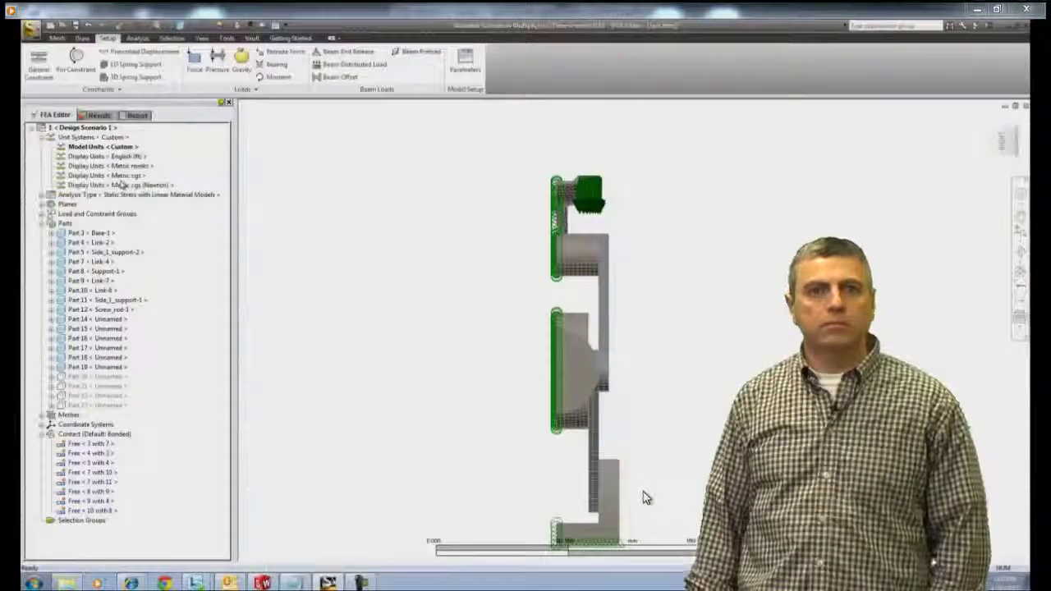